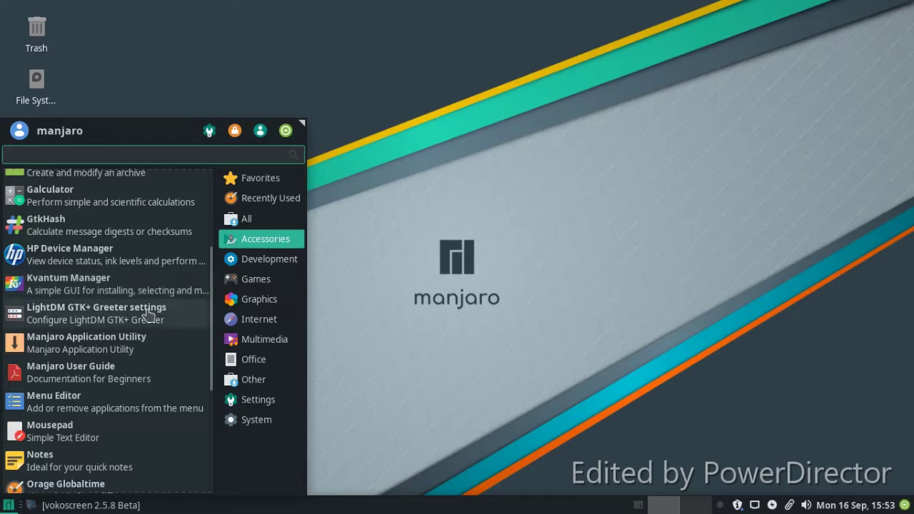
Step: Open the Manjaro Application Utility and filter its application list to the Video/Movie group
{"action": "left_click", "coordinate": [135, 342]}
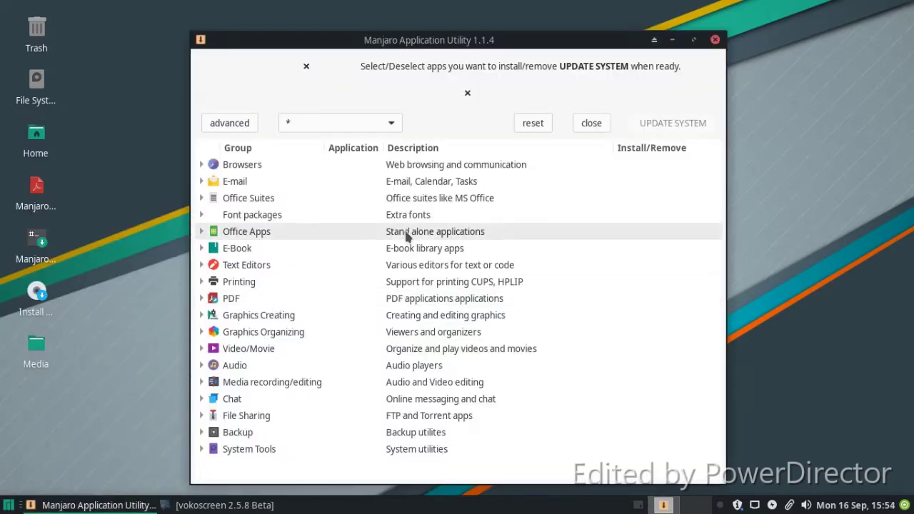
{"action": "left_click", "coordinate": [384, 127]}
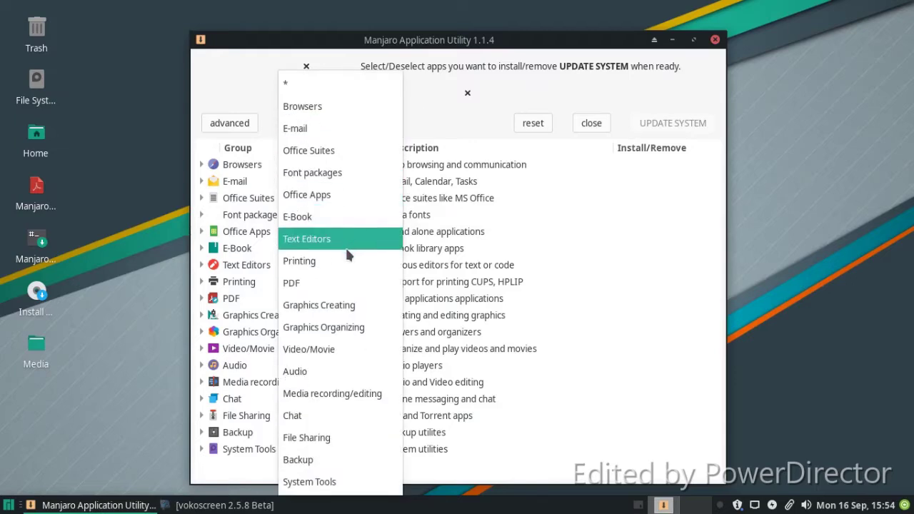
{"action": "left_click", "coordinate": [332, 349]}
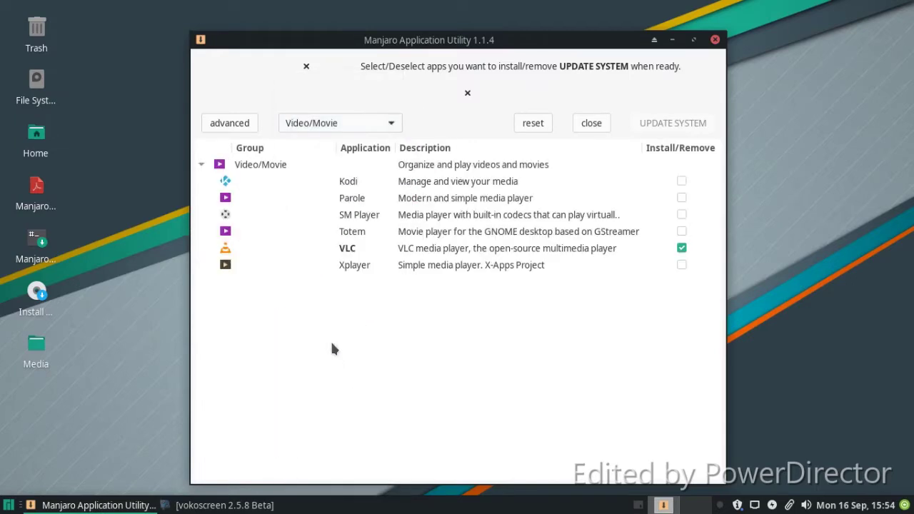
Step: View the Backup and Media recording/editing application groups, and close the utility
{"action": "left_click", "coordinate": [307, 129]}
{"action": "left_click", "coordinate": [300, 237]}
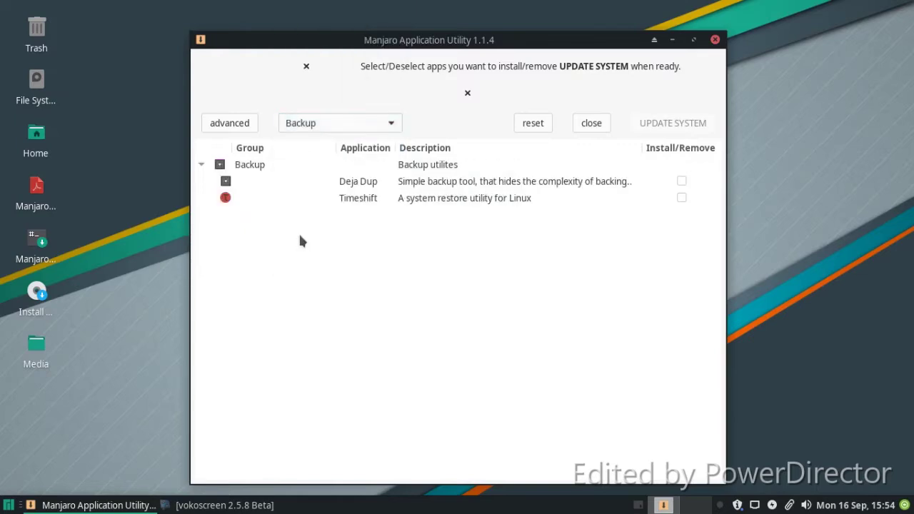
{"action": "left_click", "coordinate": [331, 128]}
{"action": "left_click", "coordinate": [341, 58]}
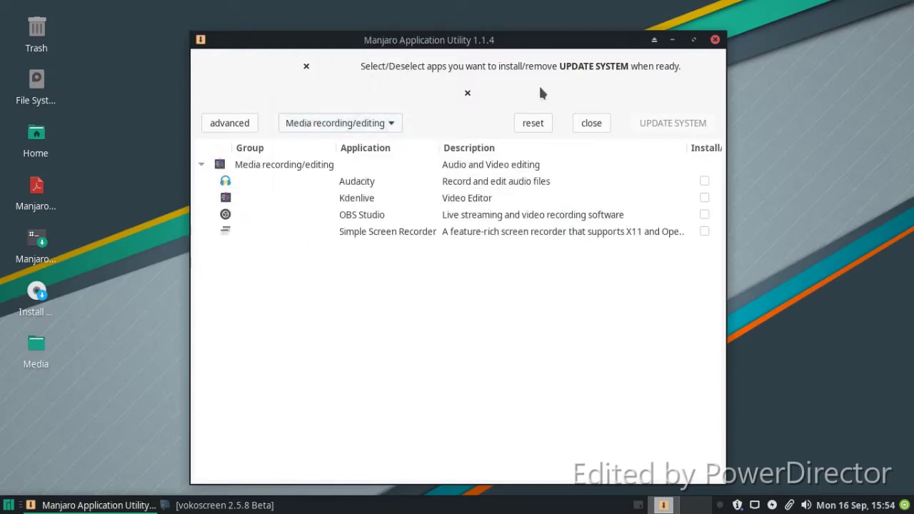
{"action": "left_click", "coordinate": [716, 40]}
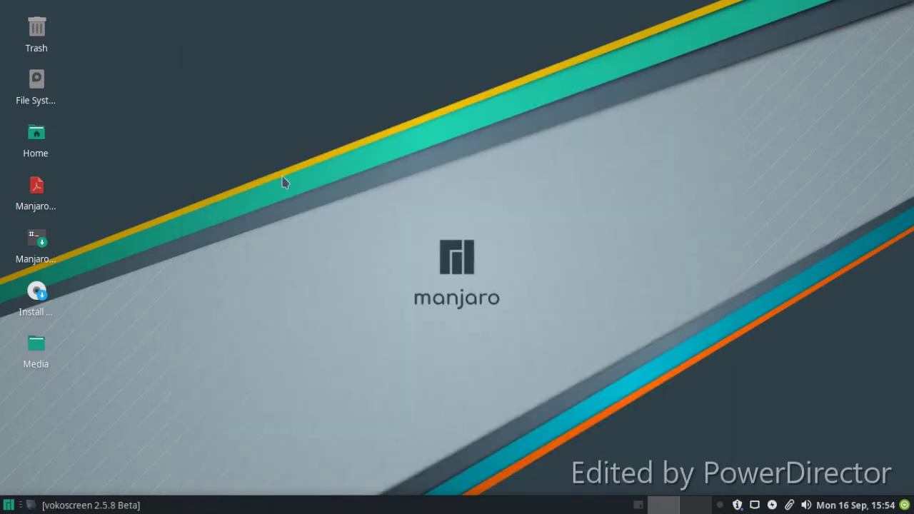
Step: Open Add/Remove Software and browse through the list of all packages
{"action": "left_click", "coordinate": [67, 507]}
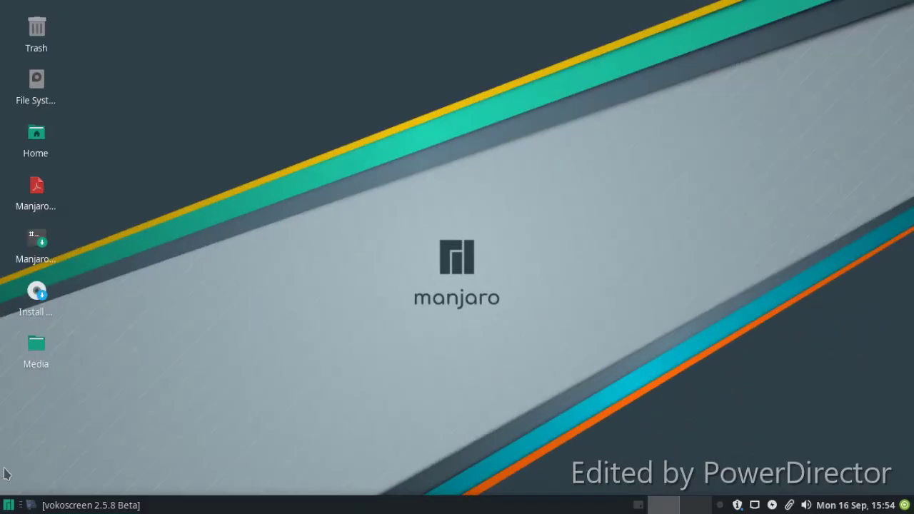
{"action": "left_click", "coordinate": [10, 505]}
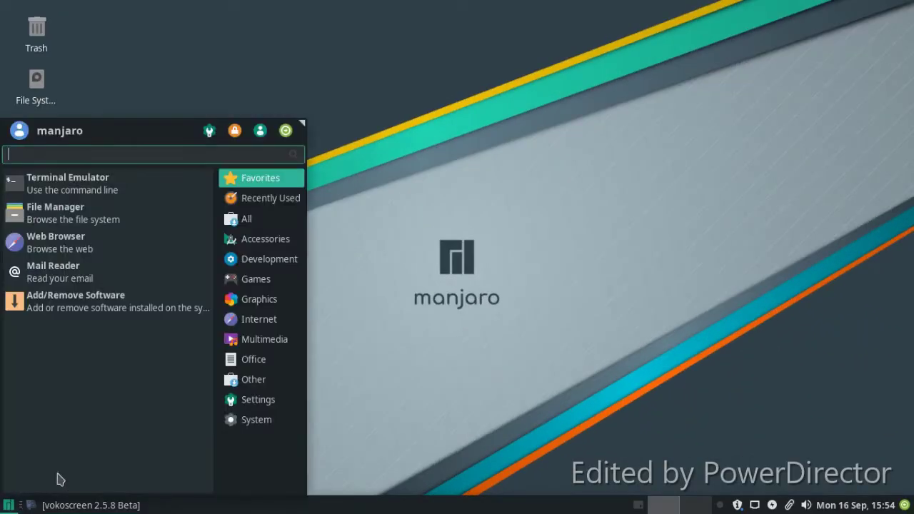
{"action": "left_click", "coordinate": [121, 319]}
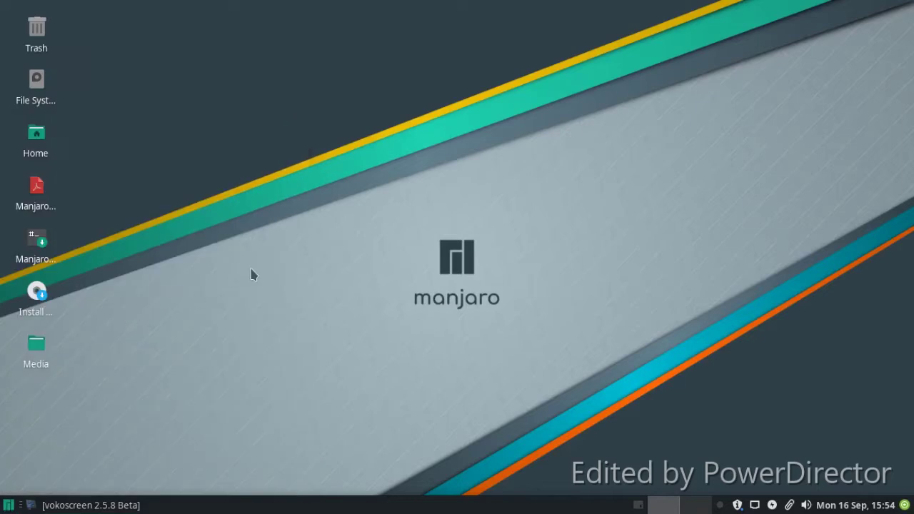
{"action": "scroll", "coordinate": [472, 238], "scroll_direction": "down", "scroll_amount": 3}
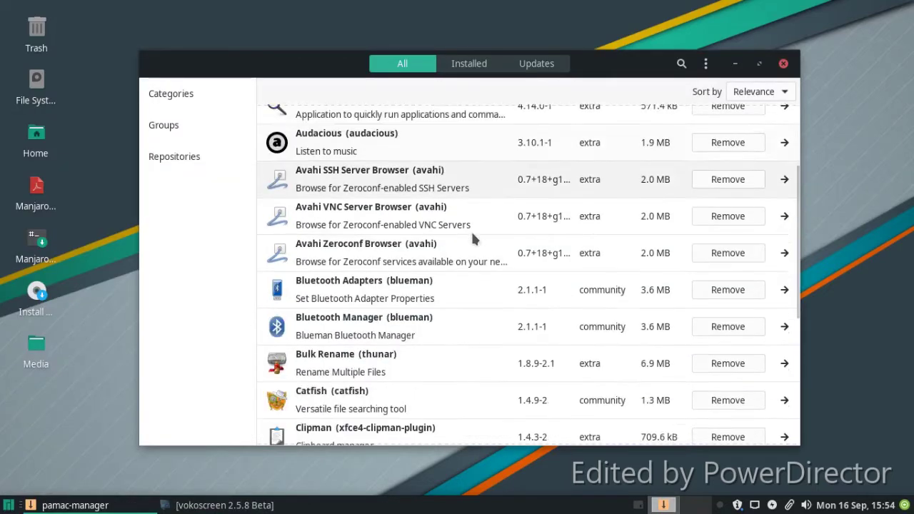
{"action": "scroll", "coordinate": [468, 250], "scroll_direction": "down", "scroll_amount": 7}
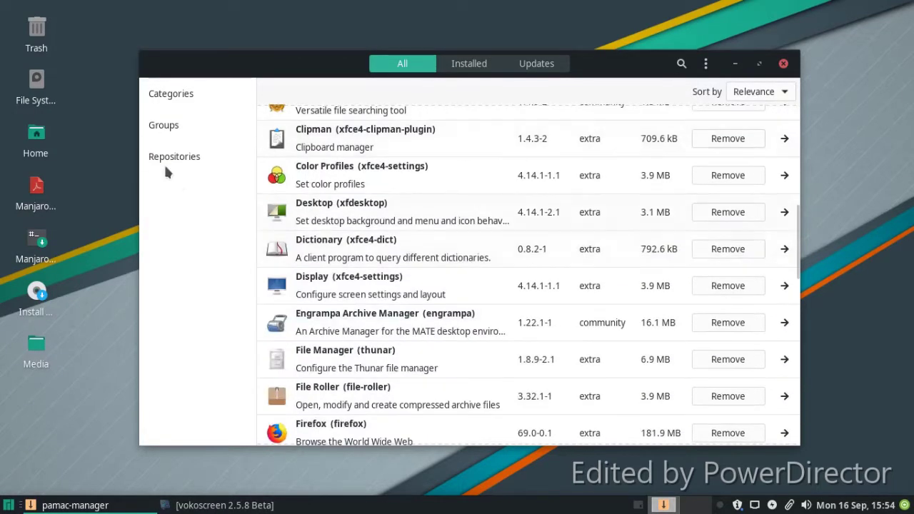
Step: Browse the software by package group and view the deepin-manjaro and devel groups
{"action": "left_click", "coordinate": [163, 125]}
{"action": "scroll", "coordinate": [165, 232], "scroll_direction": "down", "scroll_amount": 1}
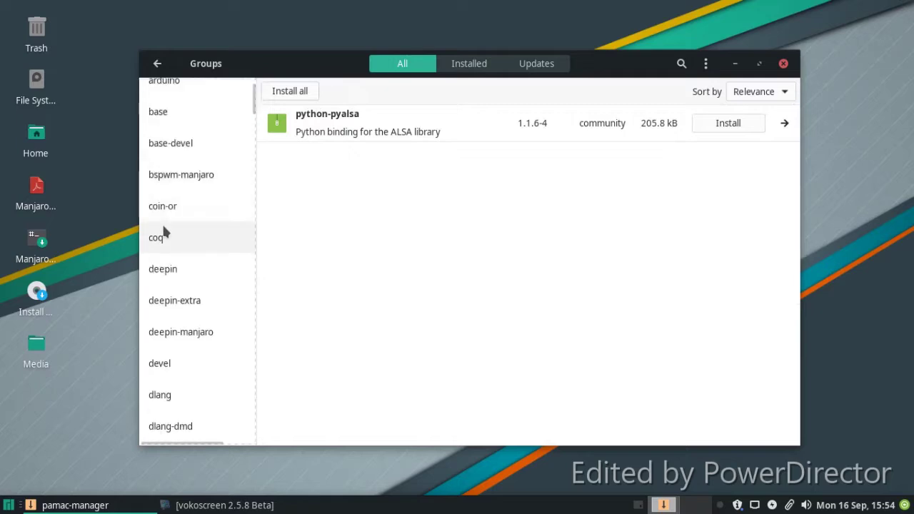
{"action": "scroll", "coordinate": [164, 232], "scroll_direction": "down", "scroll_amount": 3}
{"action": "left_click", "coordinate": [165, 239]}
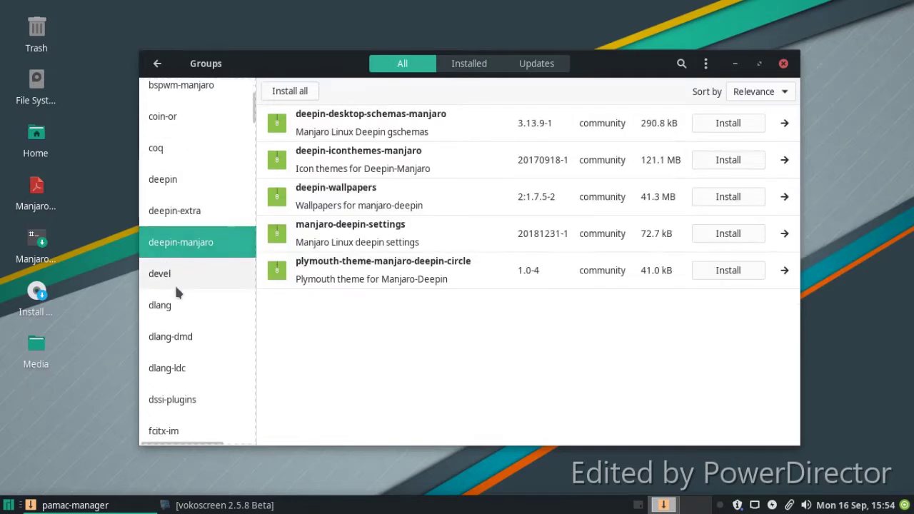
{"action": "left_click", "coordinate": [174, 282]}
Step: View the installed packages and the available updates, and close the software manager
{"action": "left_click", "coordinate": [460, 67]}
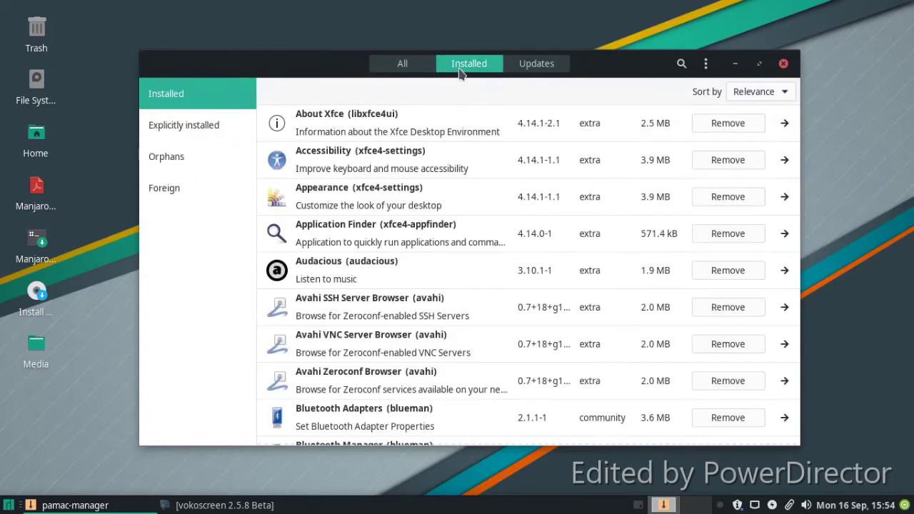
{"action": "left_click", "coordinate": [517, 64]}
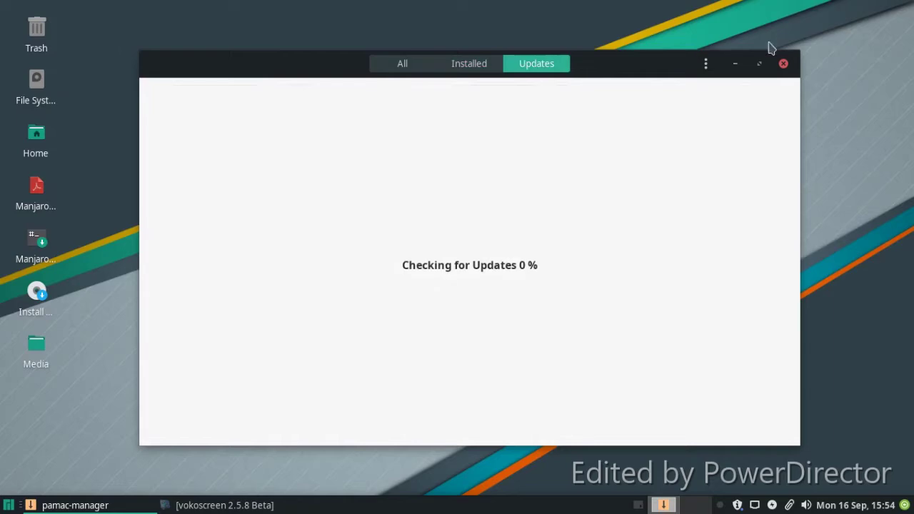
{"action": "left_click", "coordinate": [783, 65]}
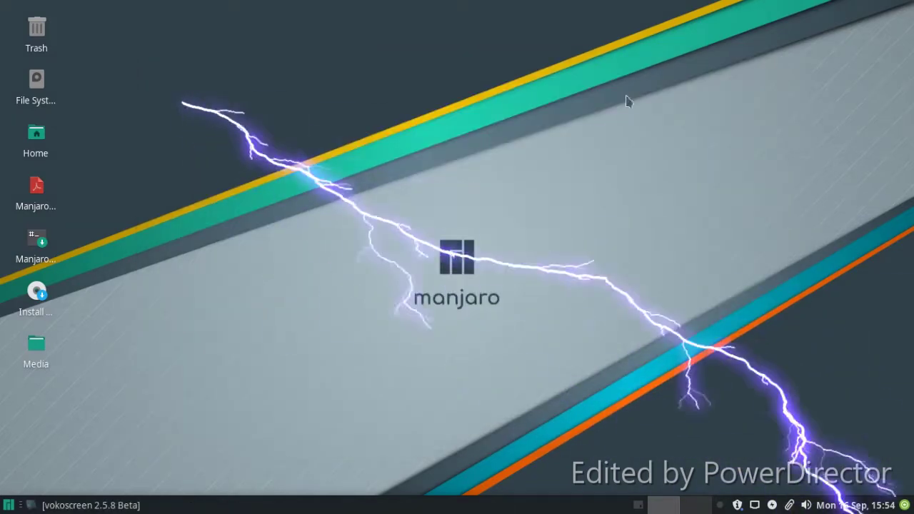
Step: Open the terminal emulator and move its window slightly on the desktop
{"action": "left_click", "coordinate": [9, 505]}
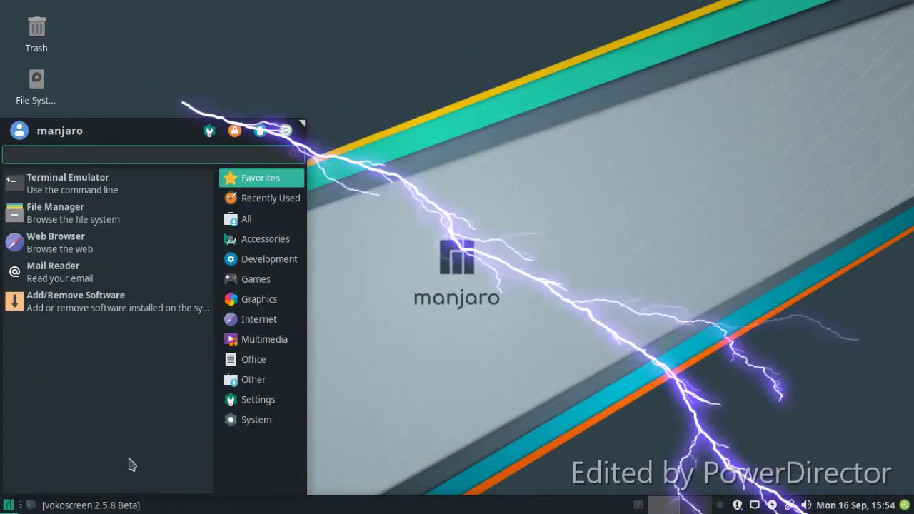
{"action": "left_click", "coordinate": [93, 188]}
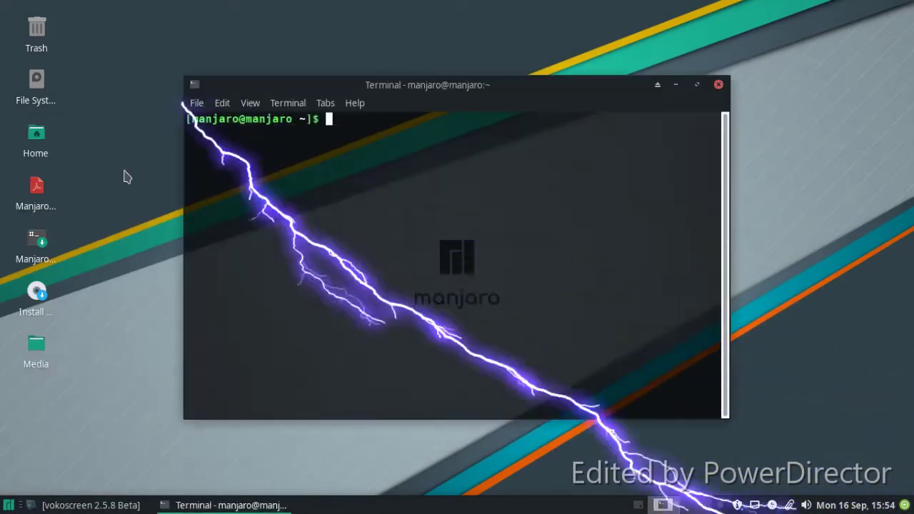
{"action": "mouse_move", "coordinate": [387, 77]}
{"action": "left_mouse_down"}
{"action": "mouse_move", "coordinate": [550, 102]}
{"action": "mouse_move", "coordinate": [404, 82]}
{"action": "left_mouse_up"}
Step: View the terminal's available options and general preferences, and close the preferences and terminal windows
{"action": "left_click", "coordinate": [305, 107]}
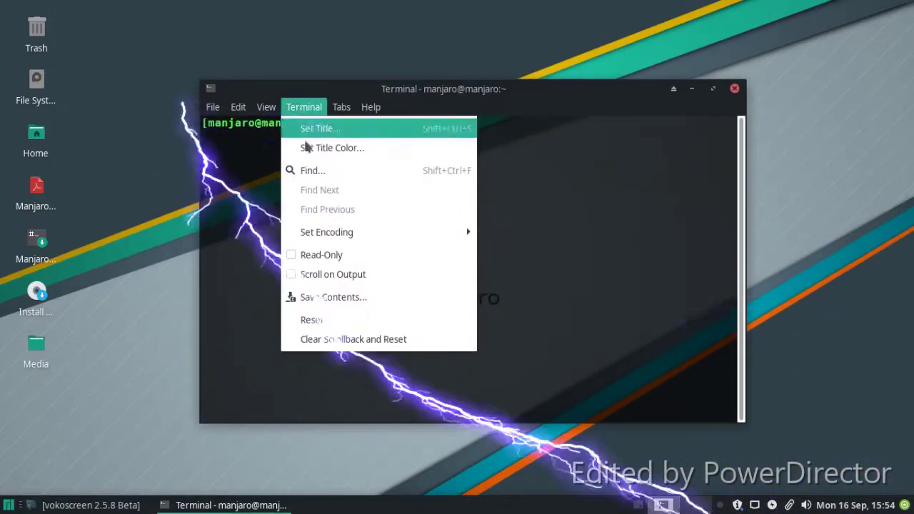
{"action": "left_click", "coordinate": [262, 107]}
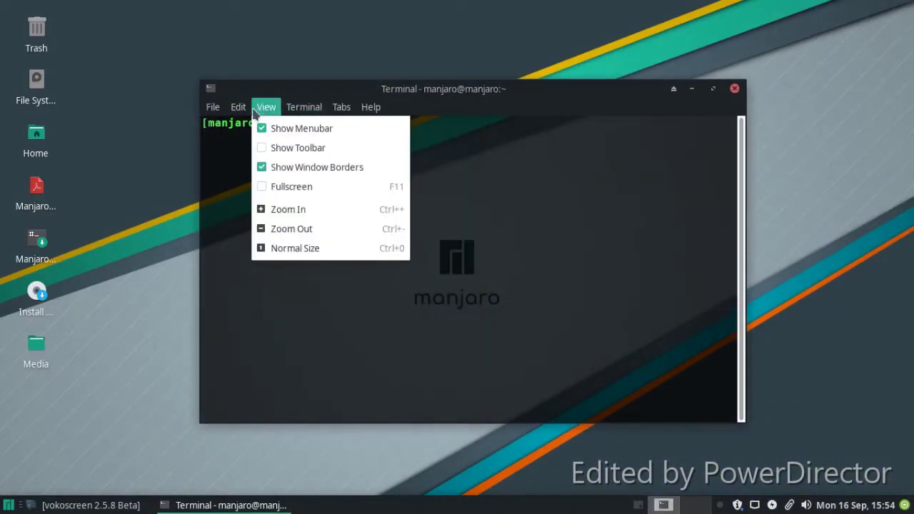
{"action": "left_click", "coordinate": [263, 259]}
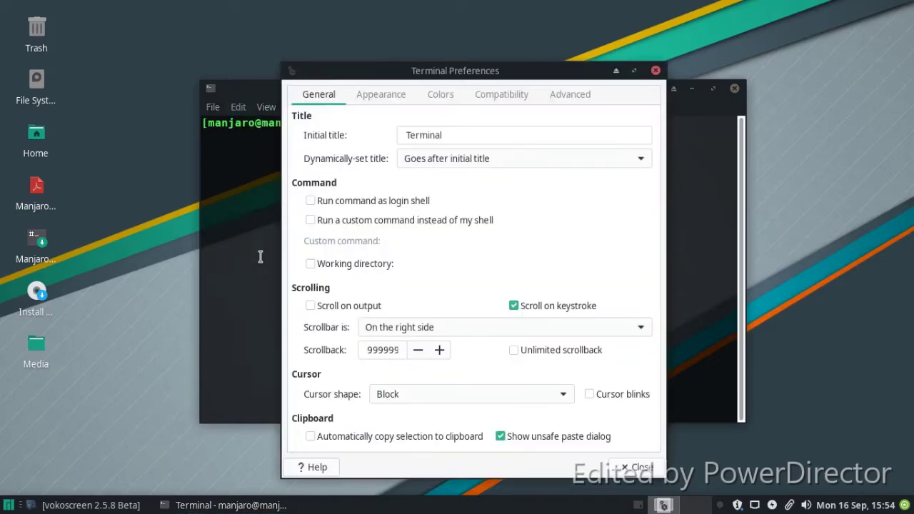
{"action": "left_click", "coordinate": [654, 70]}
{"action": "left_click", "coordinate": [734, 88]}
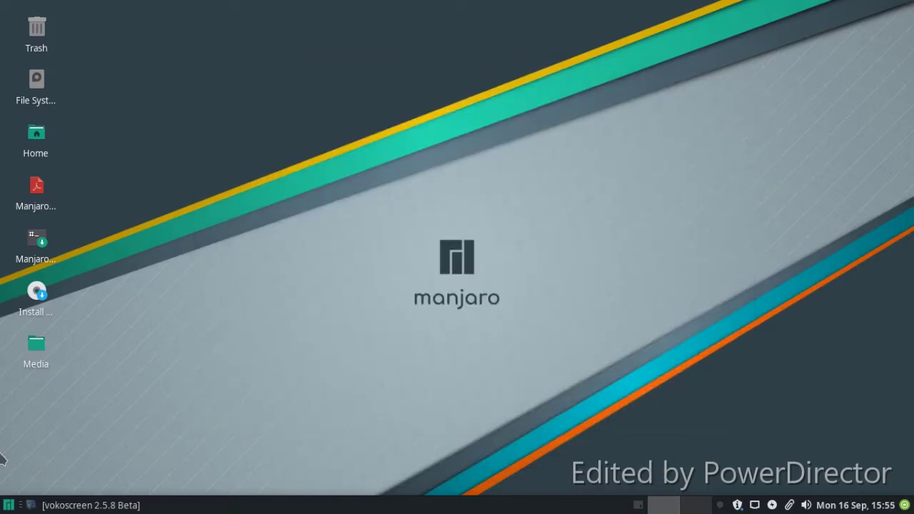
Step: Open the Desktop background settings from the settings manager and look through the available wallpapers
{"action": "left_click", "coordinate": [9, 505]}
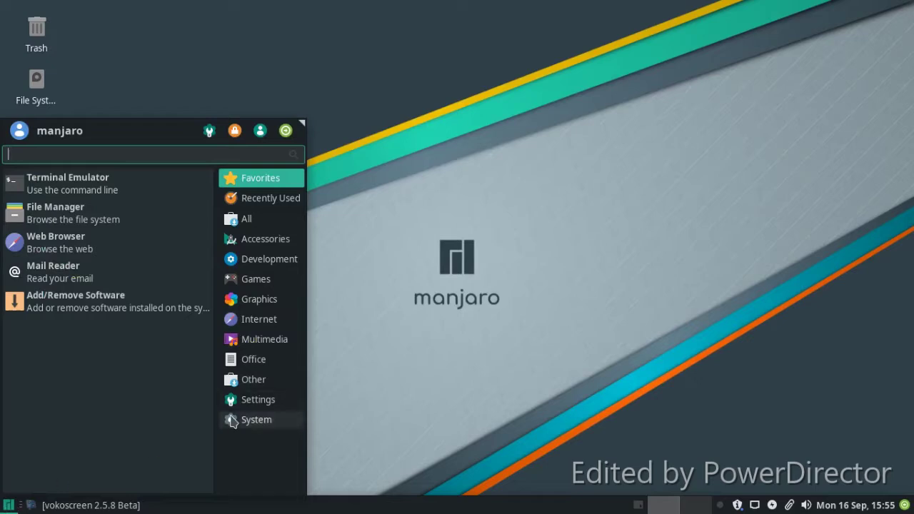
{"action": "left_click", "coordinate": [209, 130]}
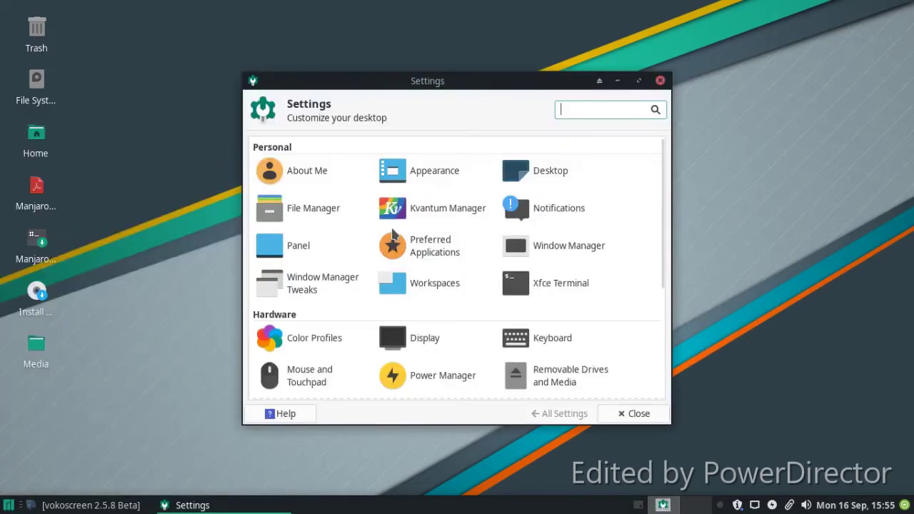
{"action": "left_click", "coordinate": [542, 175]}
{"action": "scroll", "coordinate": [524, 211], "scroll_direction": "down", "scroll_amount": 1}
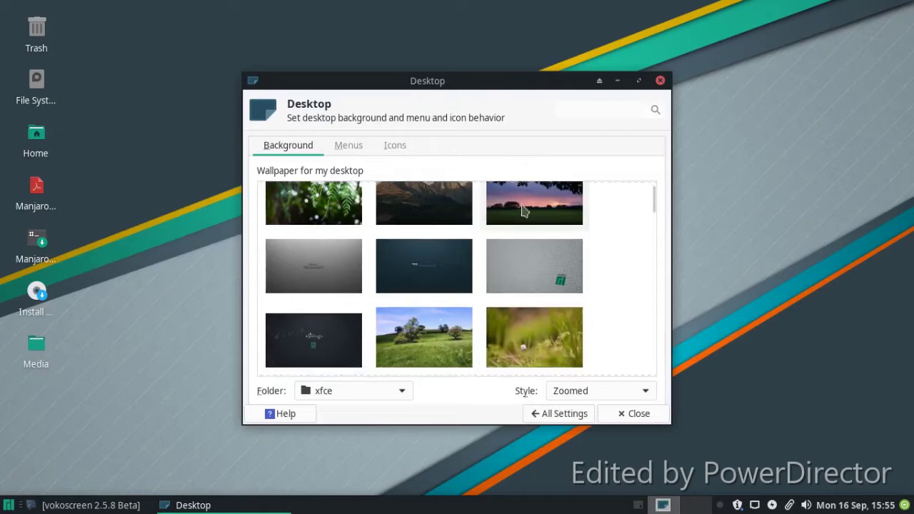
{"action": "scroll", "coordinate": [523, 228], "scroll_direction": "down", "scroll_amount": 5}
Step: Try the teal wave, lightning storm and city skyline sunset wallpapers on the desktop
{"action": "left_click", "coordinate": [432, 271]}
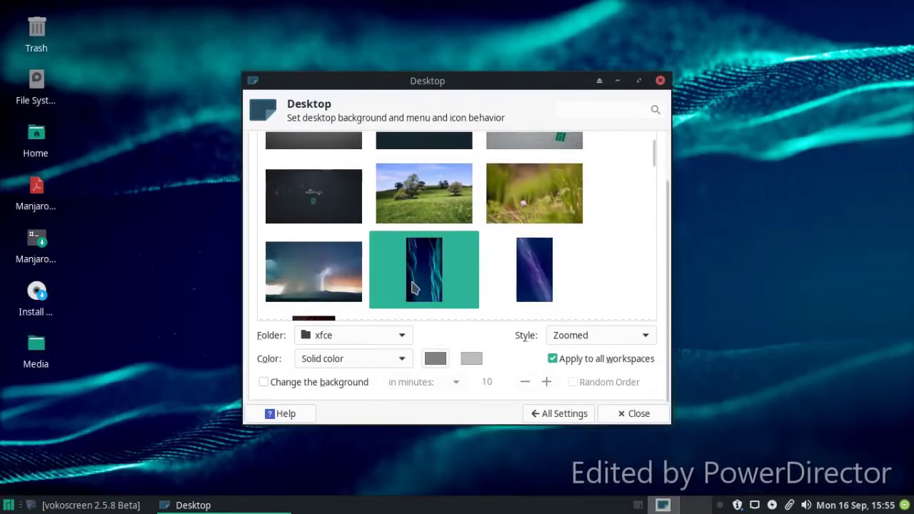
{"action": "left_click", "coordinate": [338, 269]}
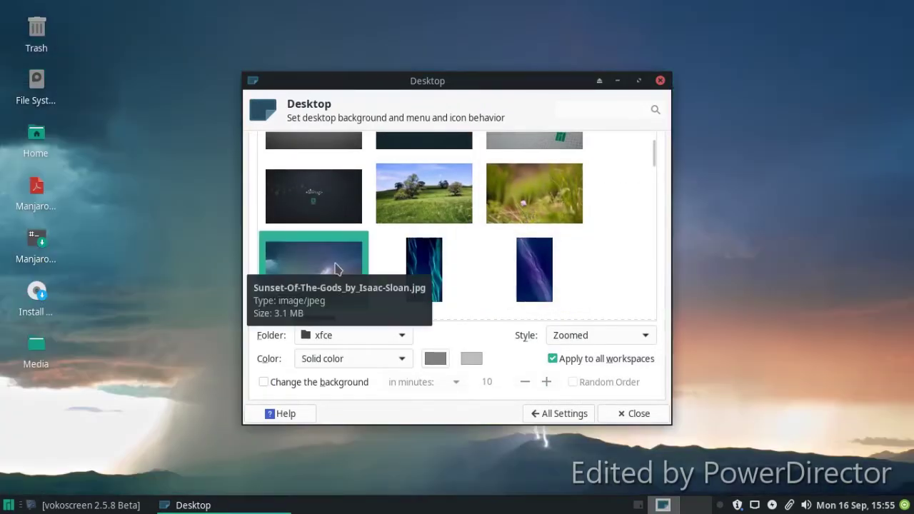
{"action": "scroll", "coordinate": [536, 270], "scroll_direction": "down", "scroll_amount": 5}
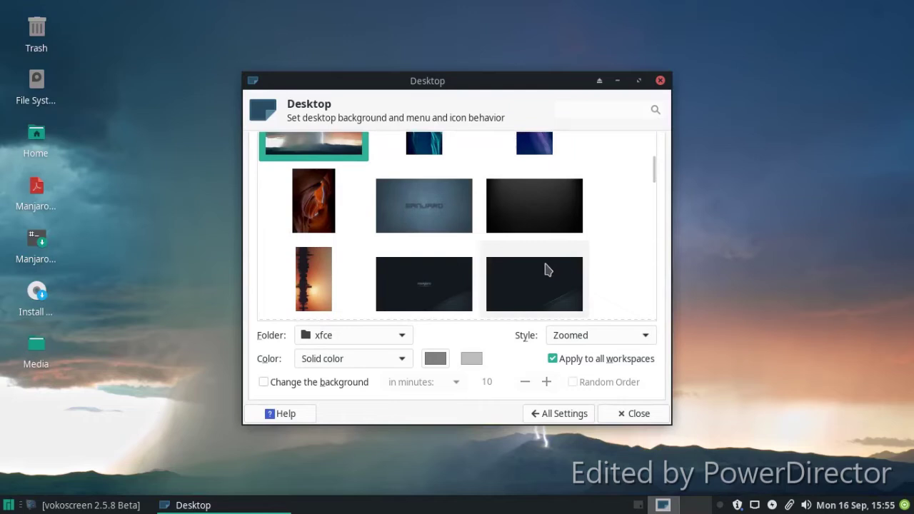
{"action": "left_click", "coordinate": [317, 230]}
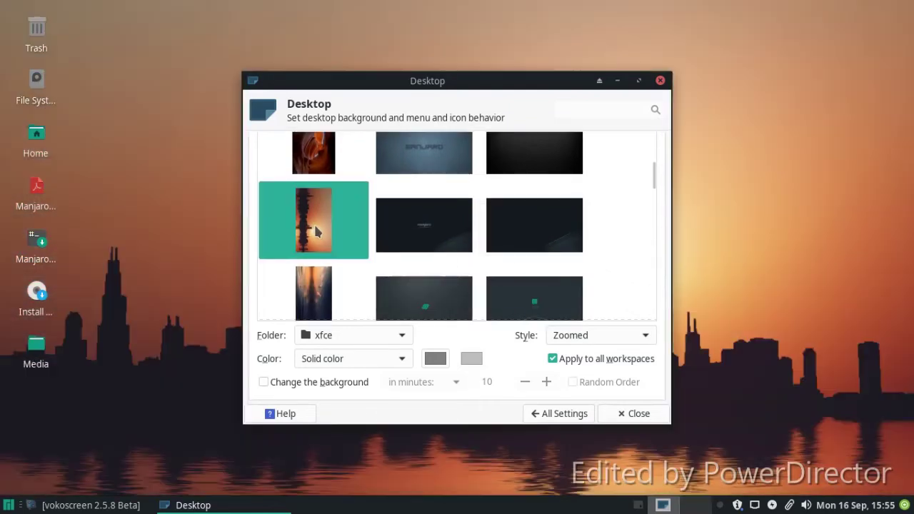
Step: Apply the dark grey wallpaper with the slanted green Manjaro logo and close the desktop settings
{"action": "scroll", "coordinate": [479, 235], "scroll_direction": "down", "scroll_amount": 1}
{"action": "left_click", "coordinate": [425, 281]}
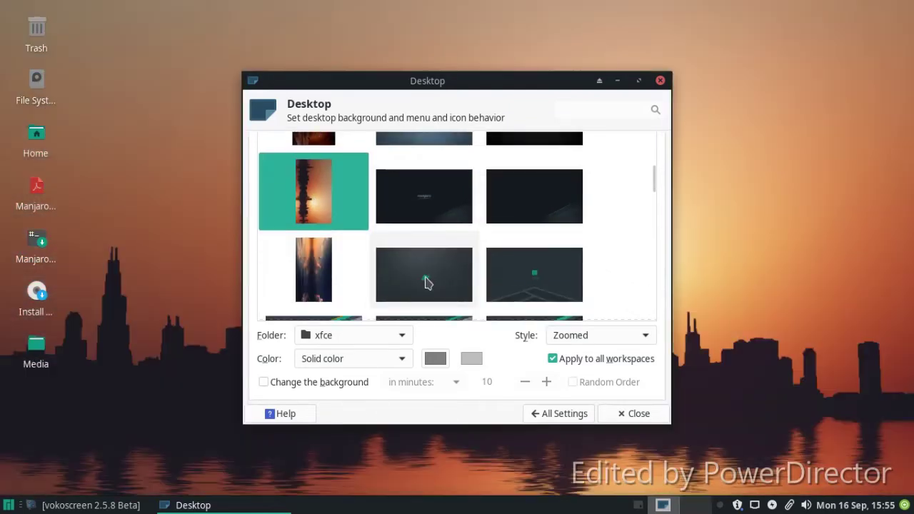
{"action": "left_click", "coordinate": [632, 413]}
Step: Look through the installed Development applications and open Qt Designer
{"action": "left_click", "coordinate": [3, 505]}
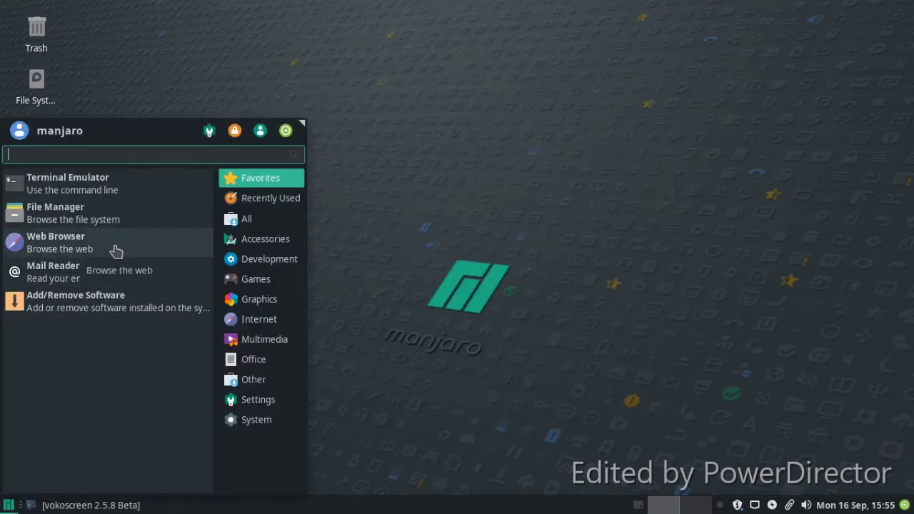
{"action": "left_click", "coordinate": [270, 263]}
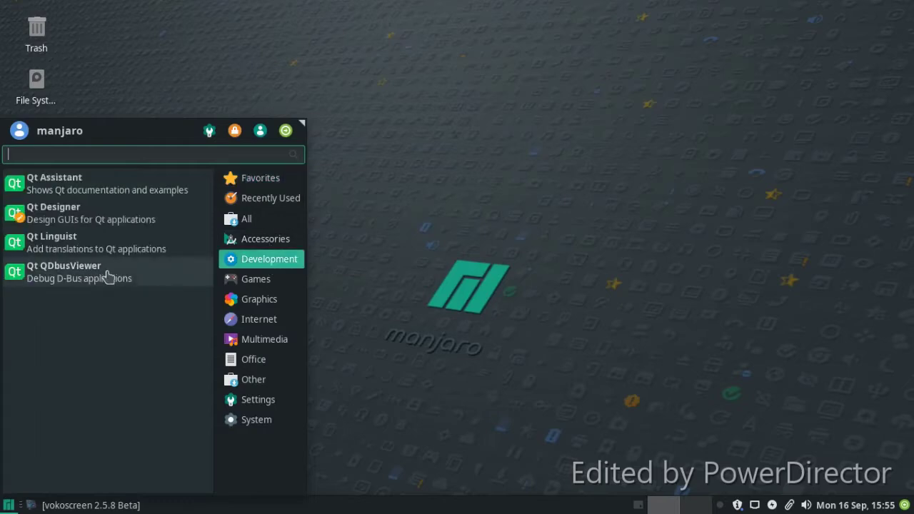
{"action": "left_click", "coordinate": [105, 212]}
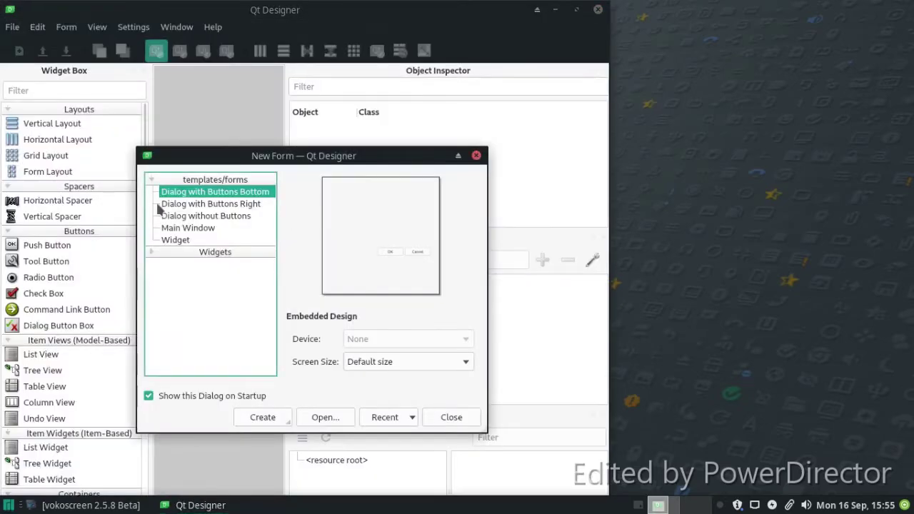
Step: Dismiss the New Form dialog without creating a form and maximize the Qt Designer window
{"action": "left_click", "coordinate": [452, 418]}
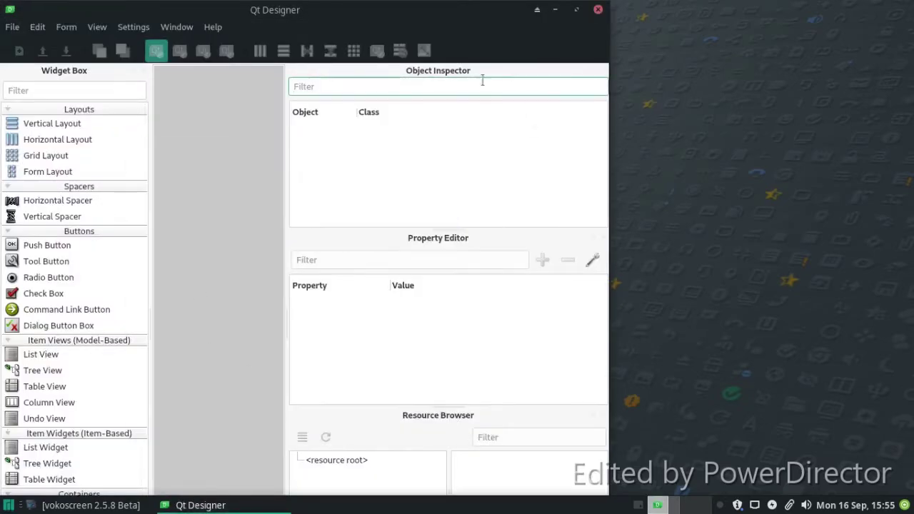
{"action": "left_click", "coordinate": [577, 10]}
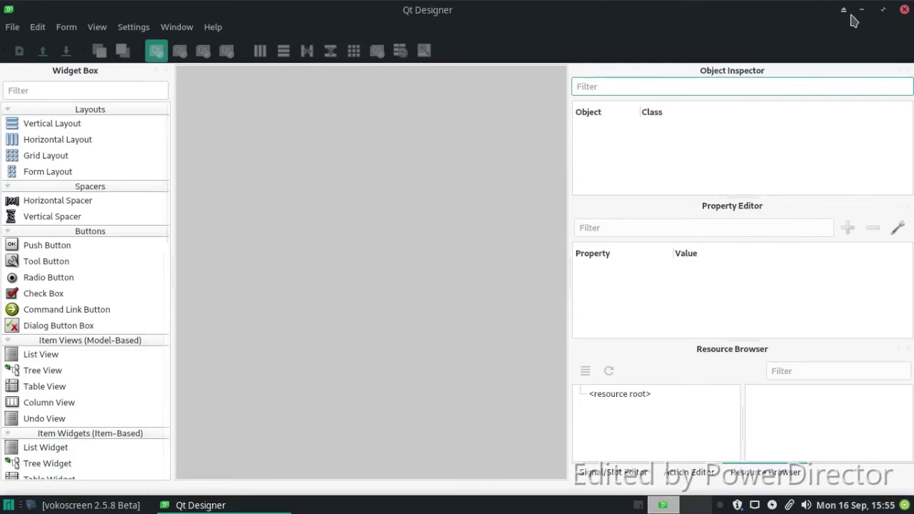
Step: Close Qt Designer and open the Appearance settings from the Settings applications
{"action": "left_click", "coordinate": [904, 10]}
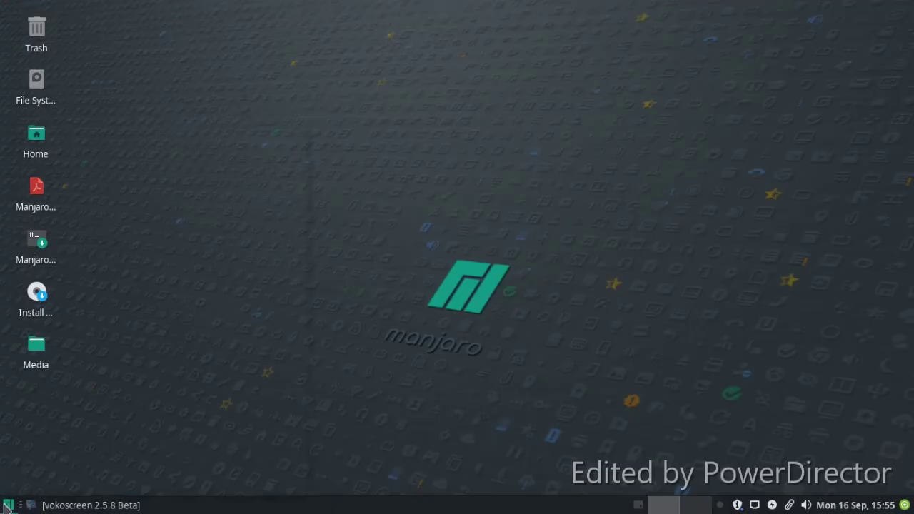
{"action": "left_click", "coordinate": [8, 505]}
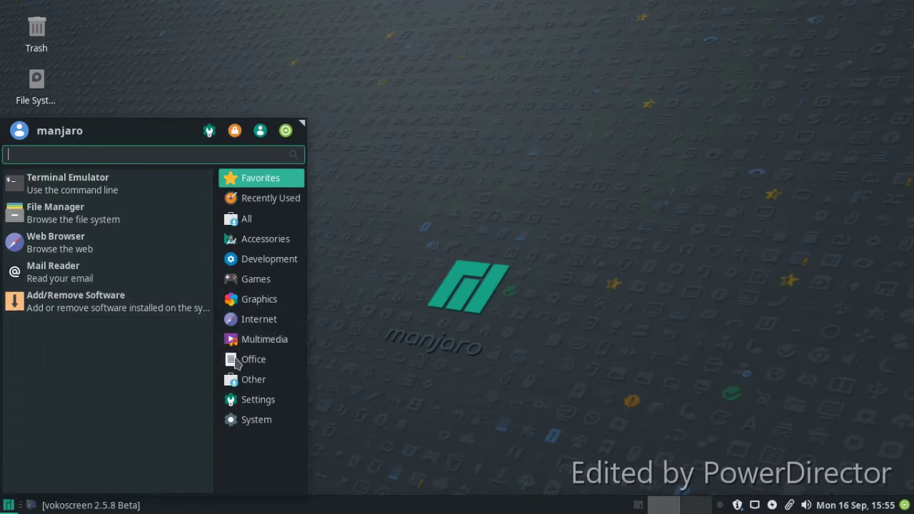
{"action": "left_click", "coordinate": [233, 382]}
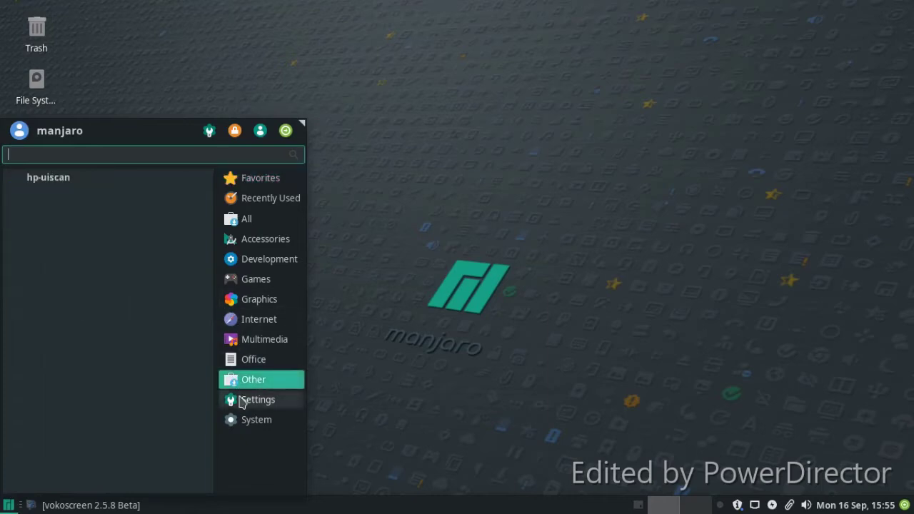
{"action": "left_click", "coordinate": [241, 400]}
{"action": "left_click", "coordinate": [91, 317]}
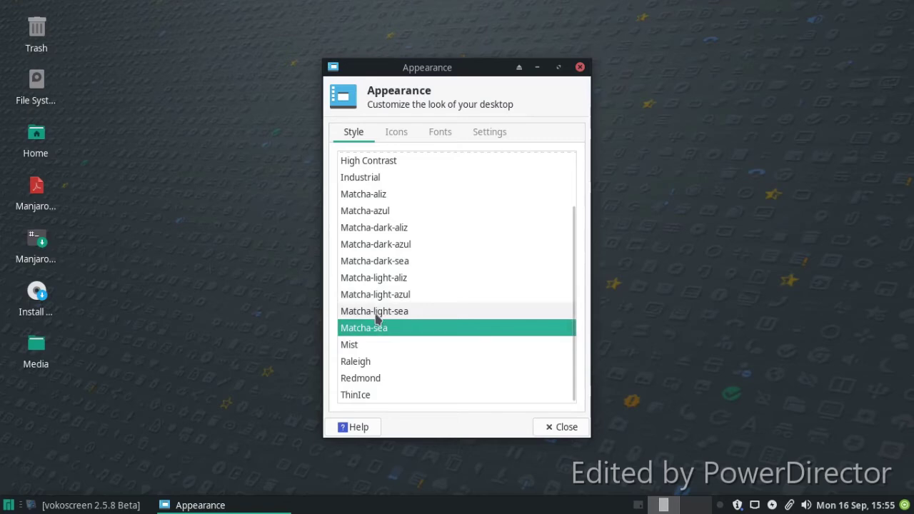
Step: Try the Matcha-light-sea, Matcha-light-azul and Matcha-light-aliz styles and check the application menu with the last one
{"action": "left_click", "coordinate": [376, 313]}
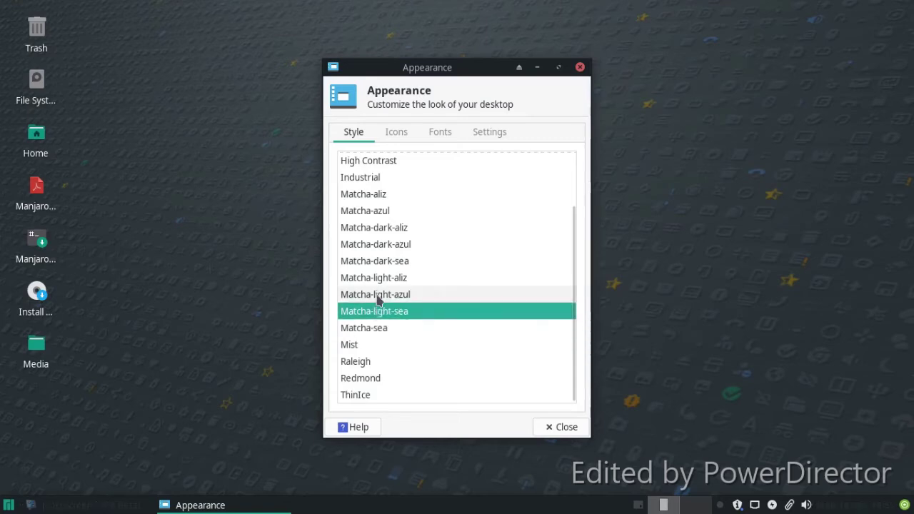
{"action": "left_click", "coordinate": [377, 287]}
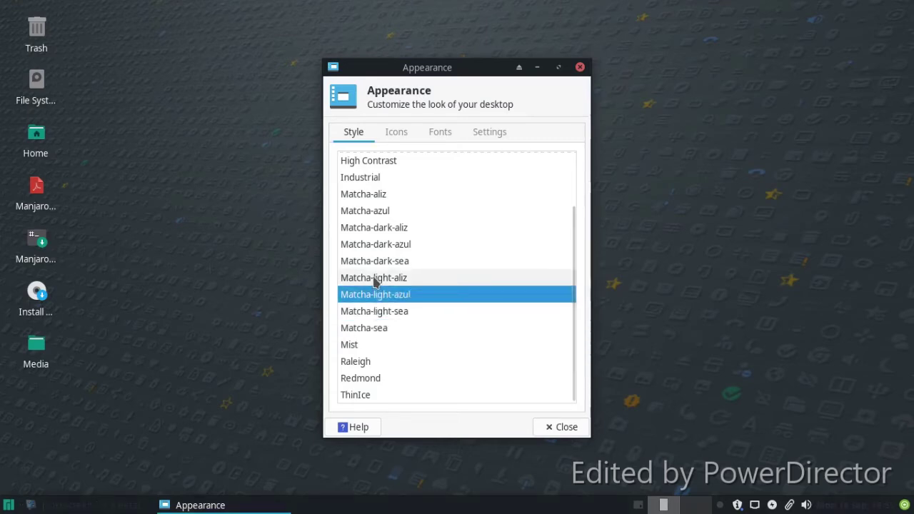
{"action": "left_click", "coordinate": [376, 280]}
{"action": "left_click", "coordinate": [9, 505]}
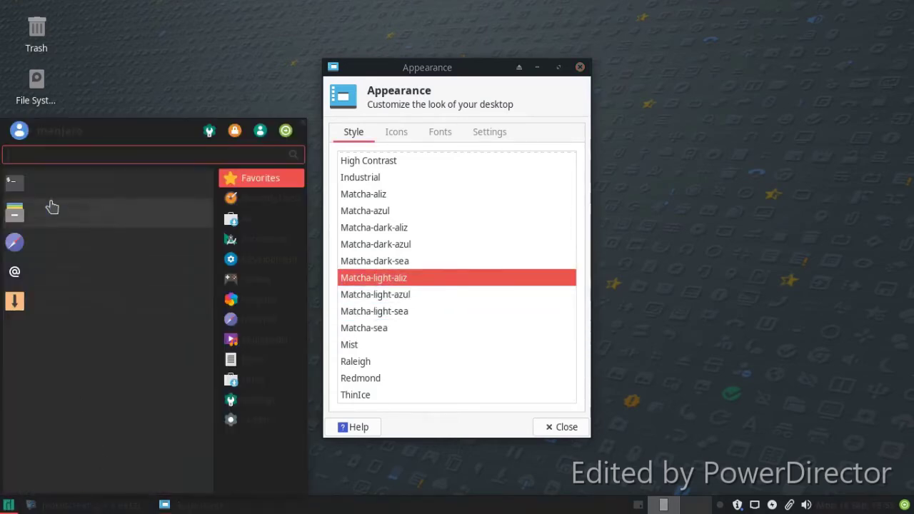
{"action": "left_click", "coordinate": [402, 272]}
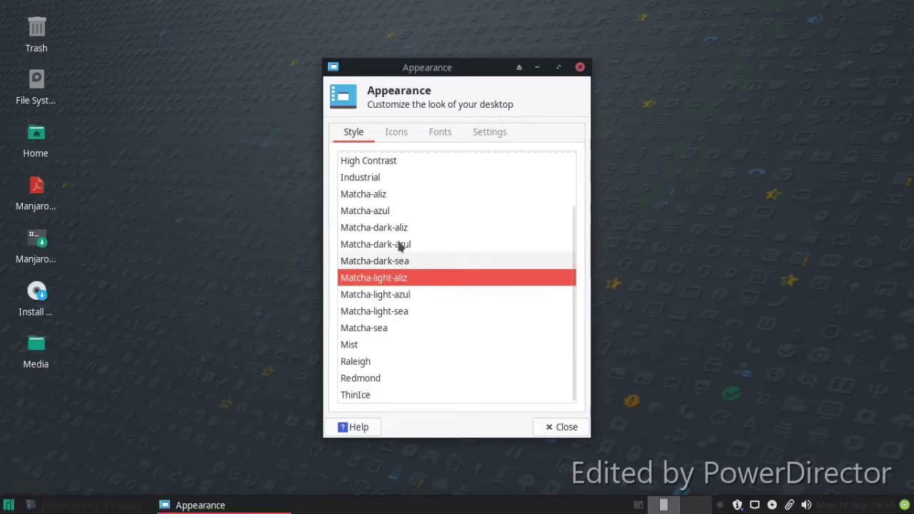
Step: Apply the Matcha-dark-azul style and check how the application menu looks with it
{"action": "left_click", "coordinate": [354, 245]}
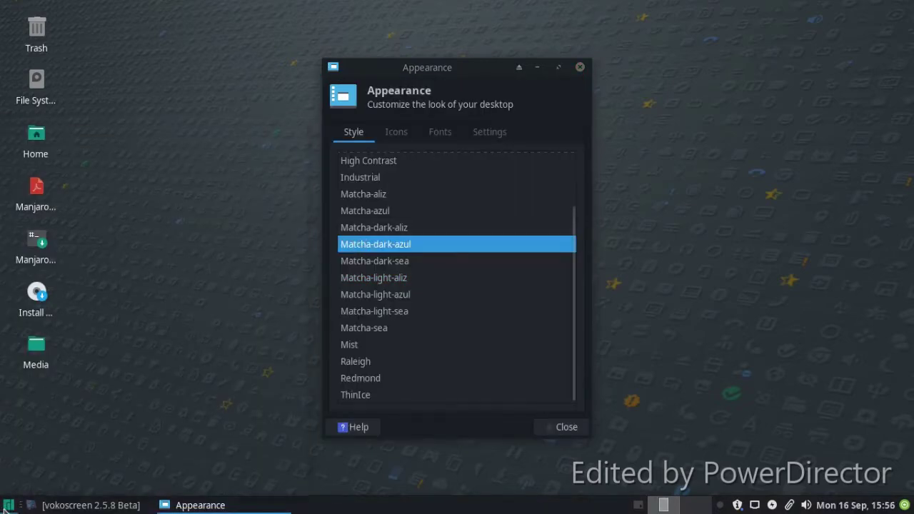
{"action": "left_click", "coordinate": [9, 506]}
{"action": "left_click", "coordinate": [451, 498]}
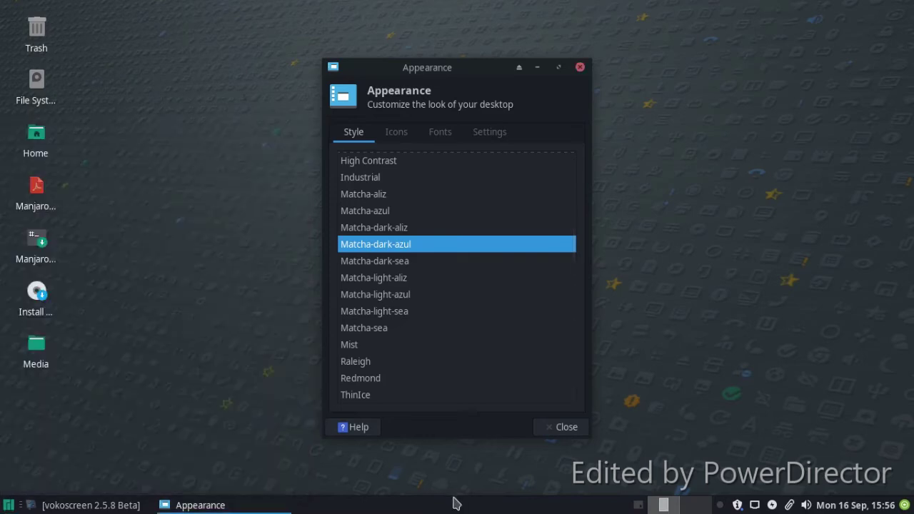
Step: Try the Papirus-Adapta-Nokto-Maia and Papirus-Light icon themes
{"action": "left_click", "coordinate": [388, 137]}
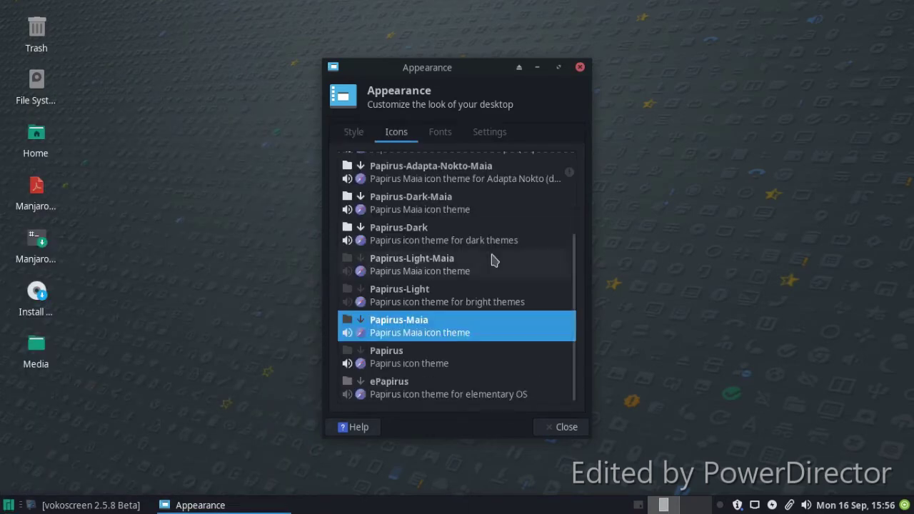
{"action": "scroll", "coordinate": [425, 372], "scroll_direction": "up", "scroll_amount": 1}
{"action": "scroll", "coordinate": [425, 372], "scroll_direction": "up", "scroll_amount": 1}
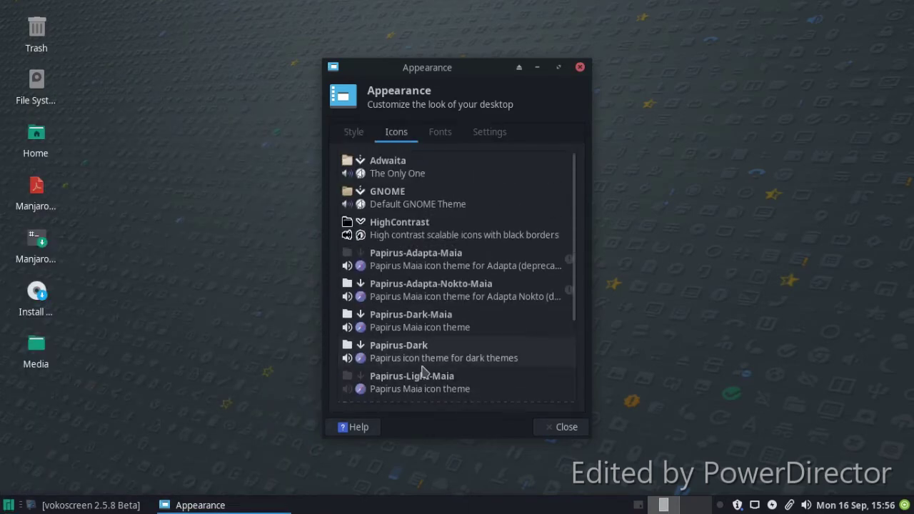
{"action": "left_click", "coordinate": [430, 289]}
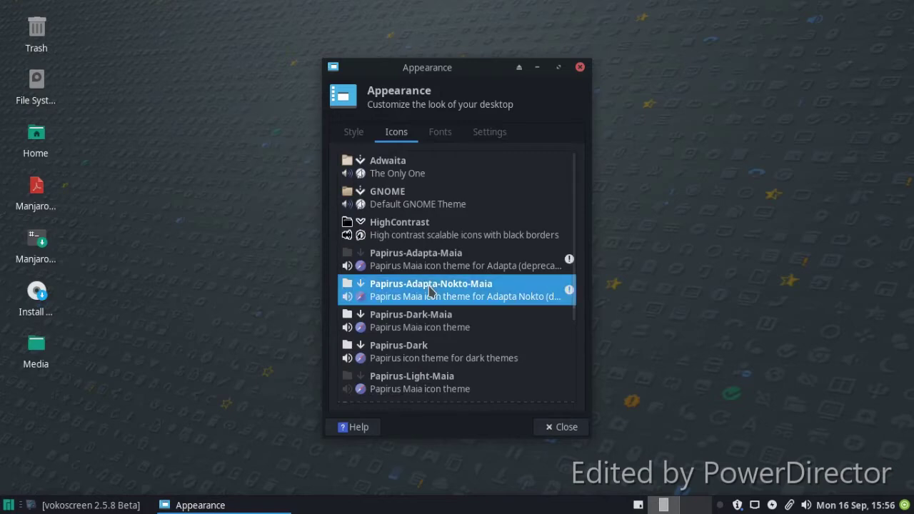
{"action": "scroll", "coordinate": [428, 297], "scroll_direction": "down", "scroll_amount": 1}
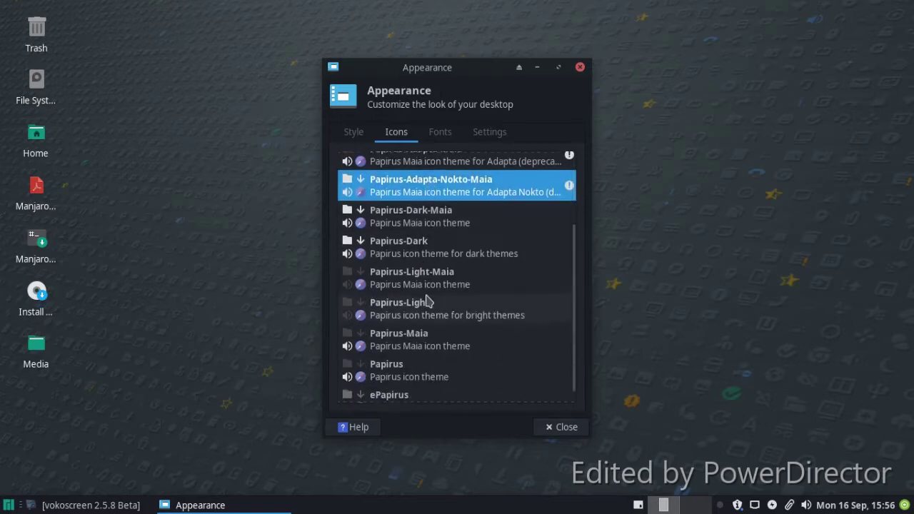
{"action": "left_click", "coordinate": [452, 310]}
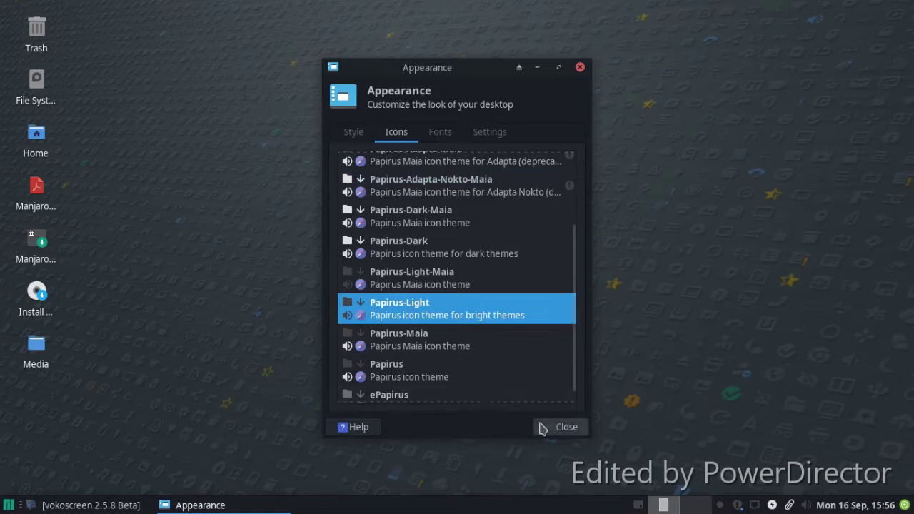
Step: Apply the ePapirus icon theme and close the Appearance settings
{"action": "scroll", "coordinate": [485, 333], "scroll_direction": "down", "scroll_amount": 1}
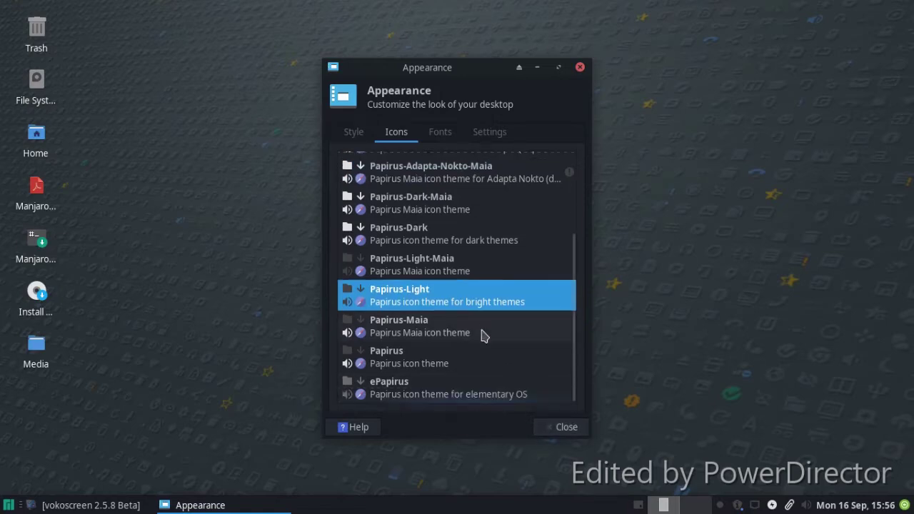
{"action": "left_click", "coordinate": [414, 382]}
{"action": "left_click", "coordinate": [541, 427]}
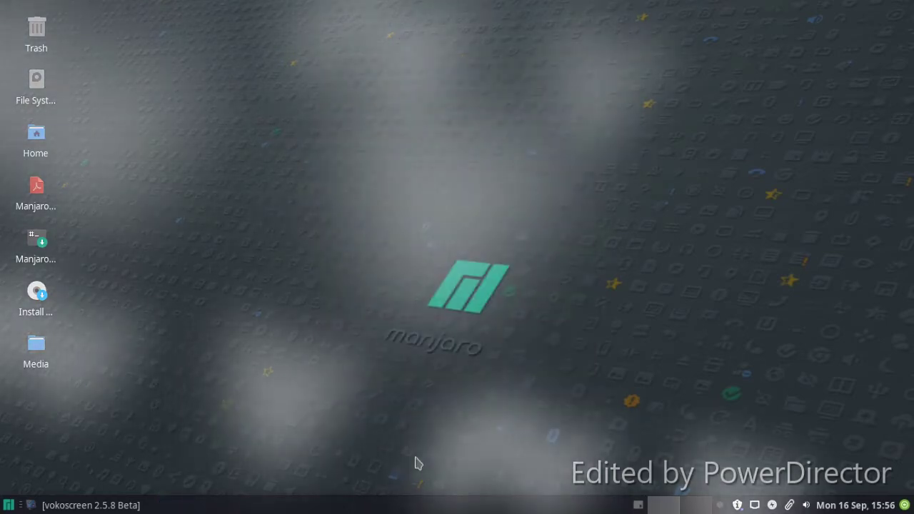
Step: Increase the row size of Panel 0 slightly in the panel preferences and check the application menu on the enlarged panel
{"action": "right_click", "coordinate": [382, 511]}
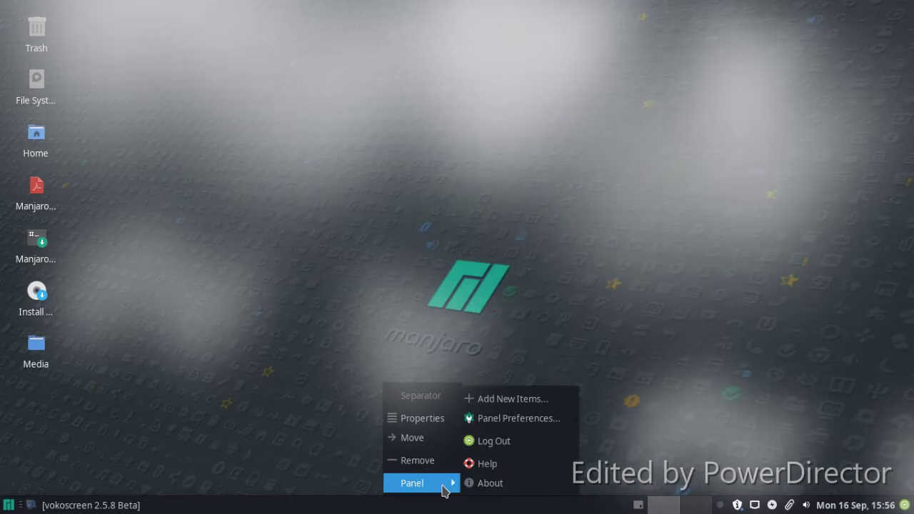
{"action": "mouse_move", "coordinate": [445, 485]}
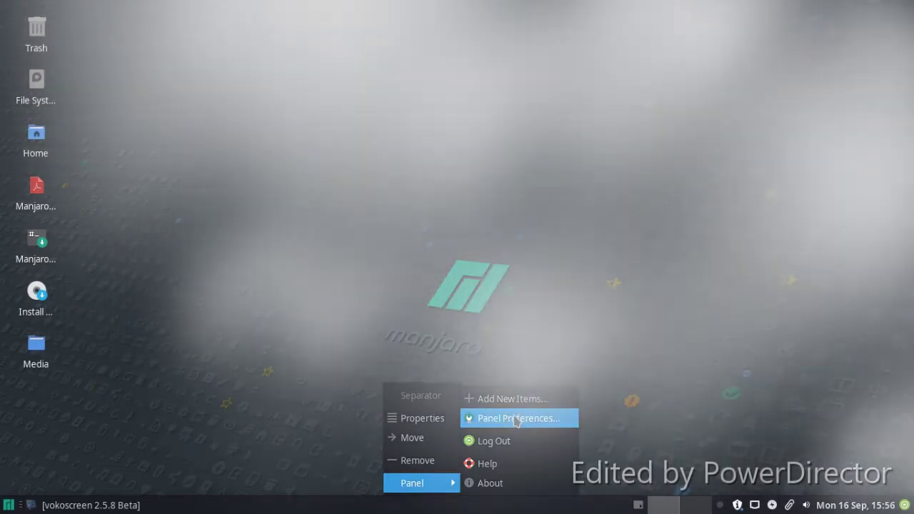
{"action": "left_click", "coordinate": [514, 420]}
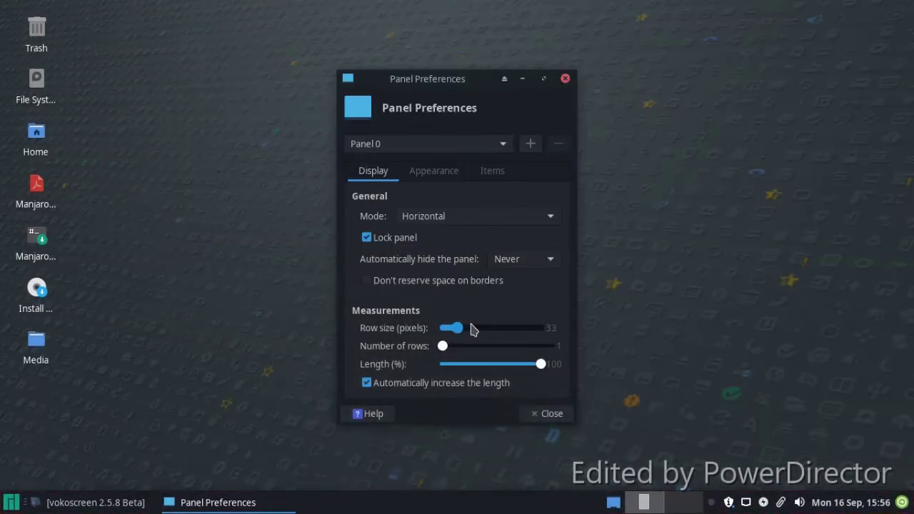
{"action": "left_click", "coordinate": [547, 414]}
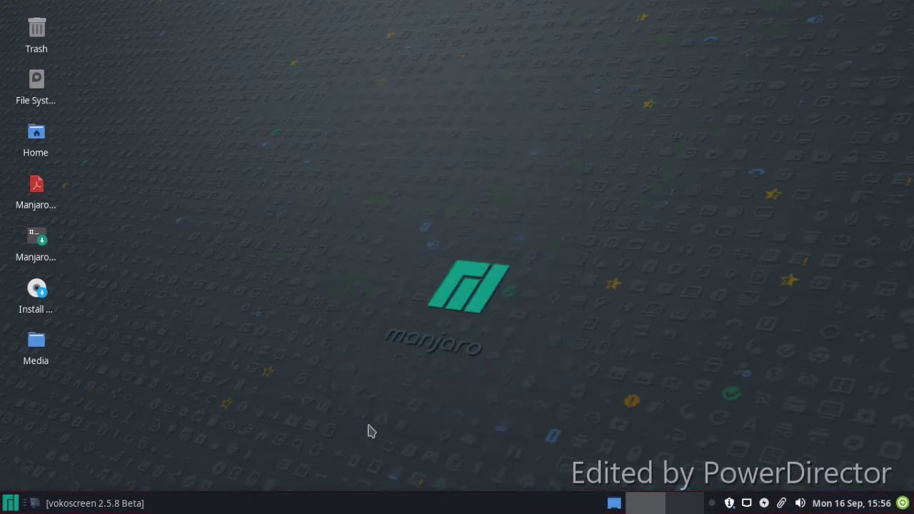
{"action": "left_click", "coordinate": [11, 502]}
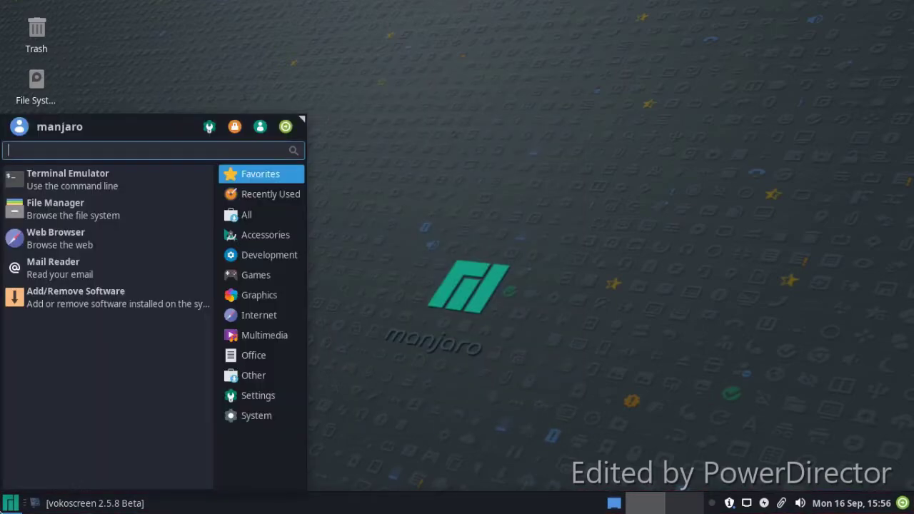
{"action": "left_click", "coordinate": [421, 361]}
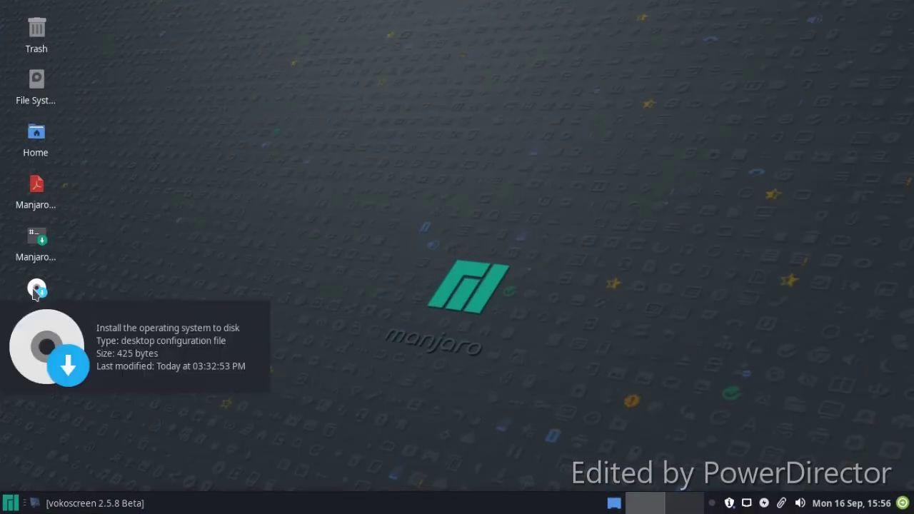
Step: Launch the Manjaro Linux installer from the desktop and cancel its installation, leaving the Manjaro Architect terminal open
{"action": "left_click", "coordinate": [68, 289]}
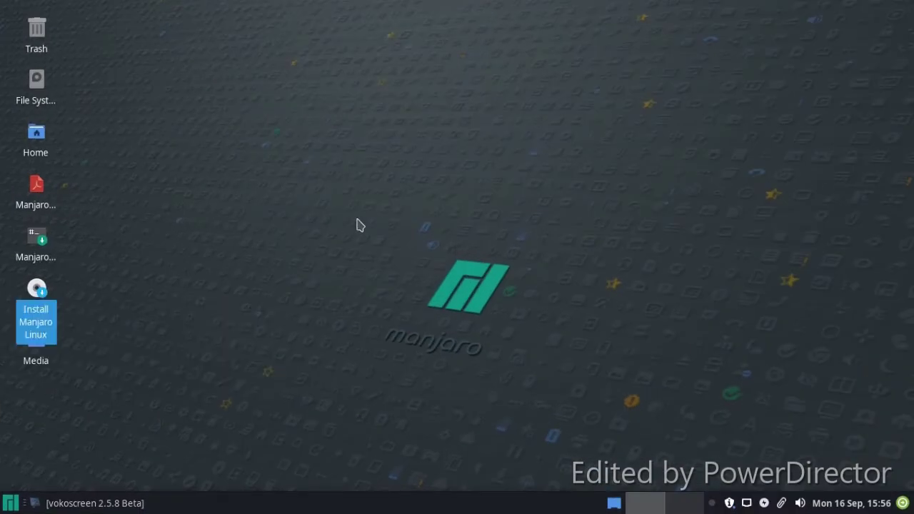
{"action": "double_click", "coordinate": [37, 299]}
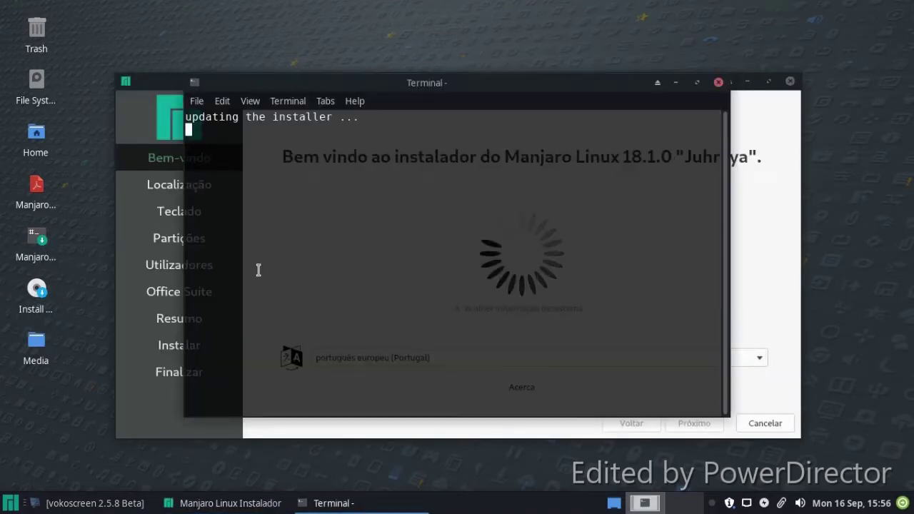
{"action": "left_click", "coordinate": [790, 82]}
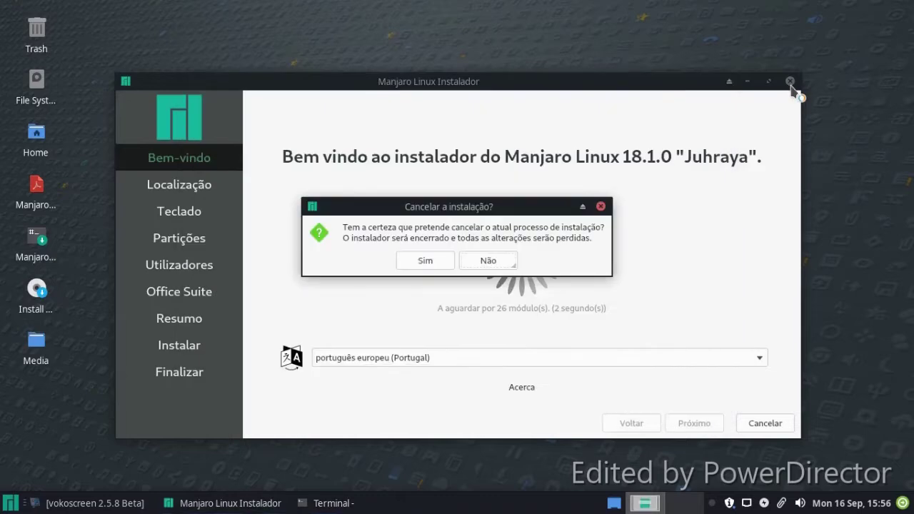
{"action": "left_click", "coordinate": [437, 259]}
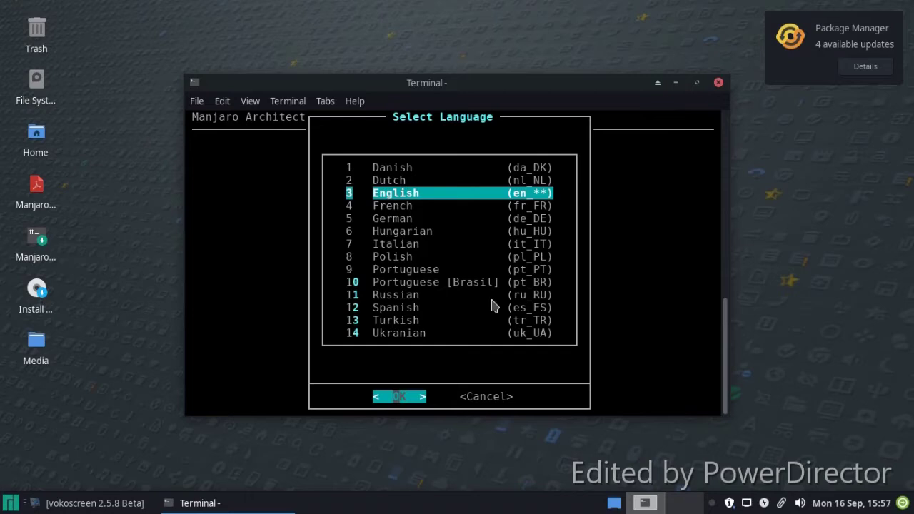
Step: Choose Portuguese (pt_PT) as the Manjaro Architect language, view its welcome text and close the terminal
{"action": "key", "text": "Down"}
{"action": "key", "text": "Down"}
{"action": "key", "text": "Down"}
{"action": "key", "text": "Down"}
{"action": "key", "text": "Down"}
{"action": "key", "text": "Down"}
{"action": "key", "text": "Down"}
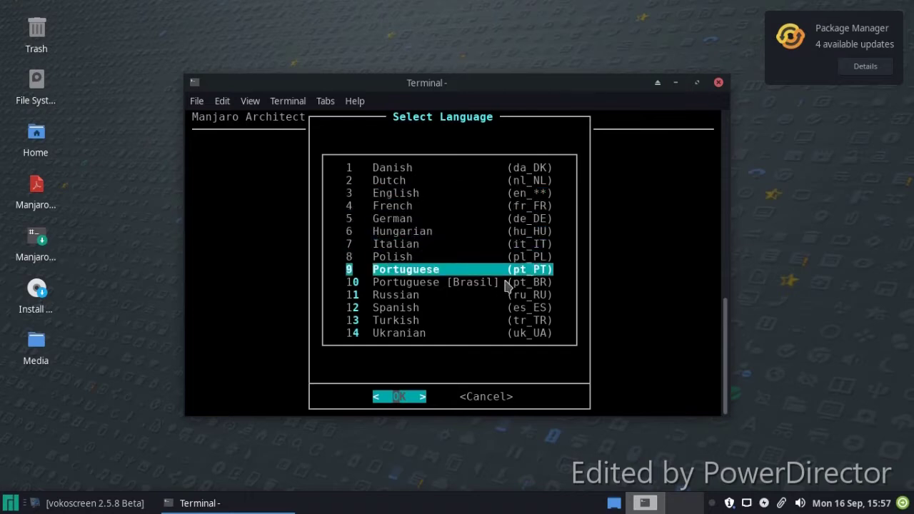
{"action": "key", "text": "Return"}
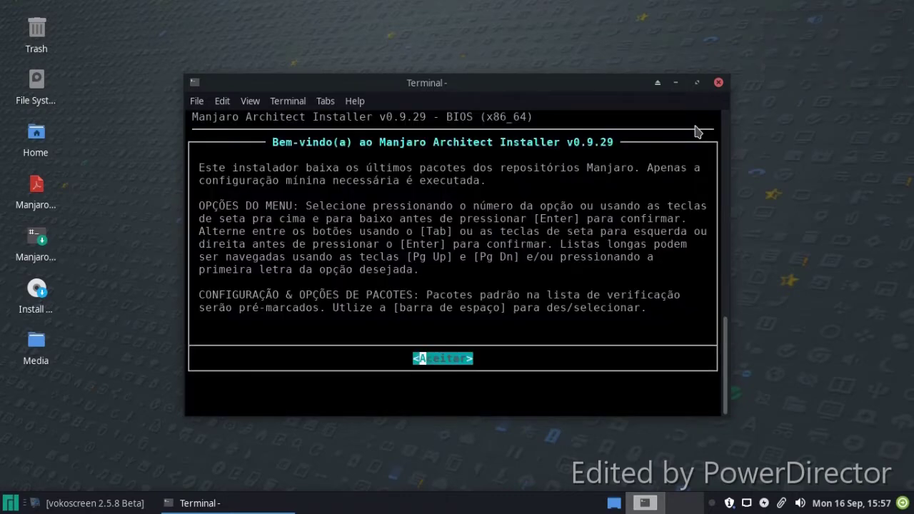
{"action": "left_click", "coordinate": [718, 82]}
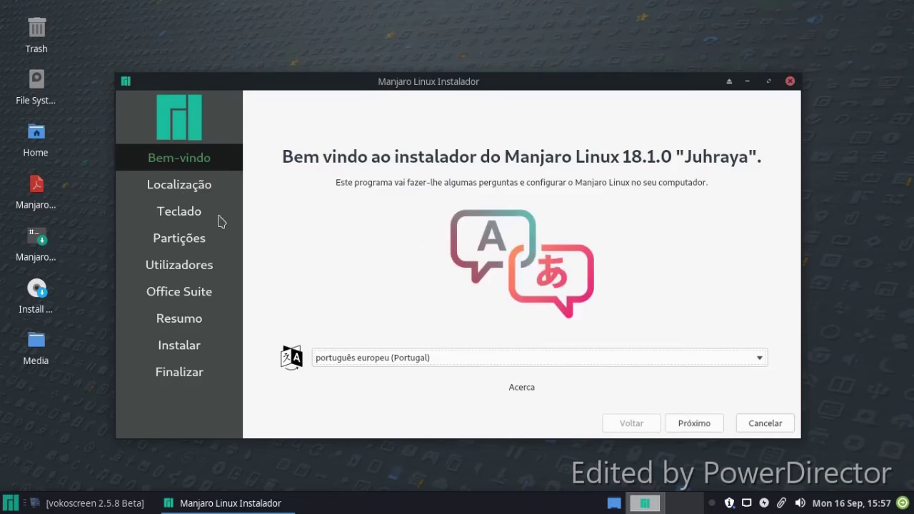
Step: Step through the Manjaro Linux installer in português europeu (Portugal) as far as the partitions page and cancel the installation
{"action": "left_click", "coordinate": [391, 362]}
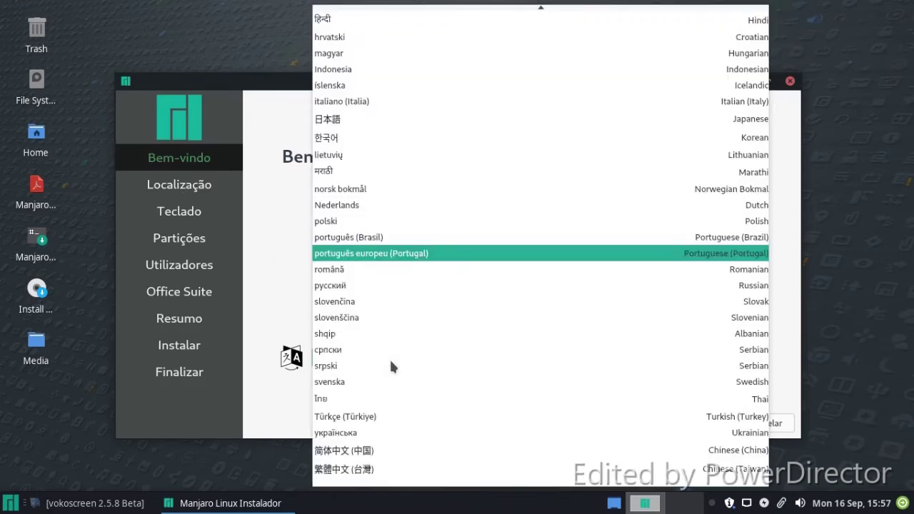
{"action": "left_click", "coordinate": [453, 257]}
{"action": "left_click", "coordinate": [680, 422]}
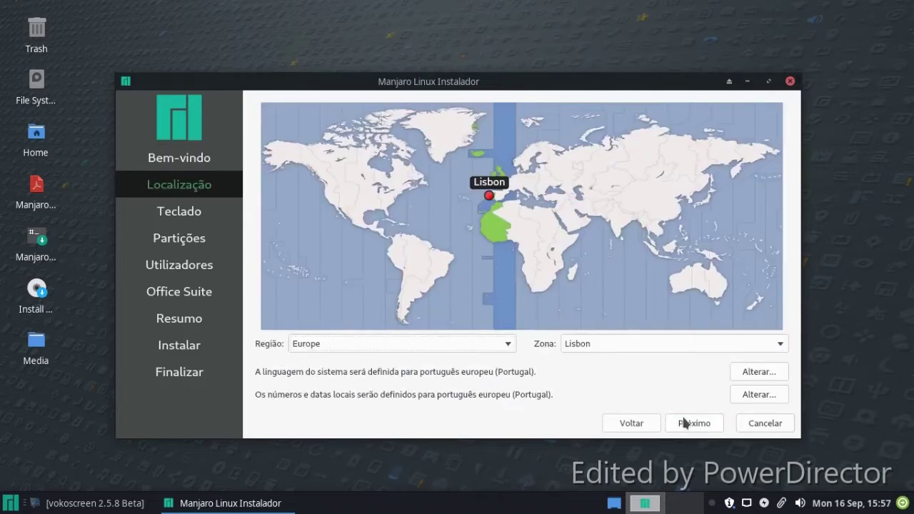
{"action": "left_click", "coordinate": [683, 423]}
{"action": "left_click", "coordinate": [683, 423]}
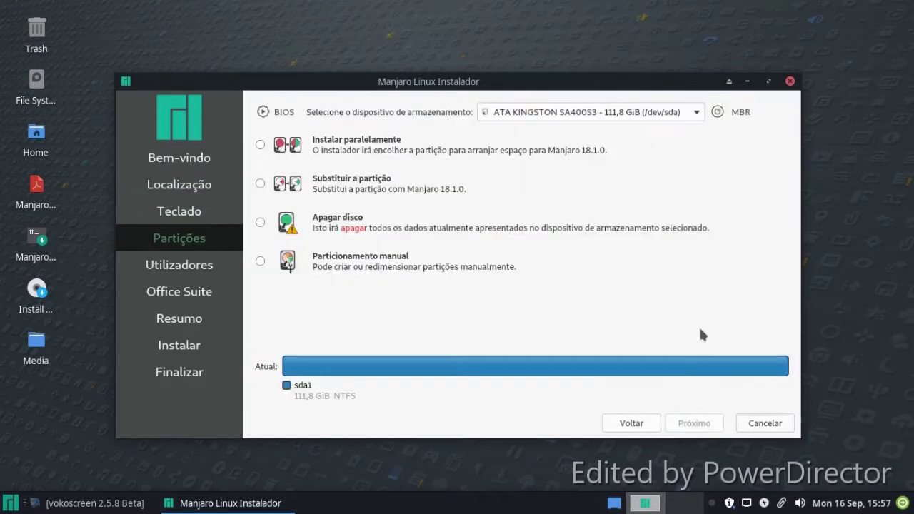
{"action": "left_click", "coordinate": [791, 82]}
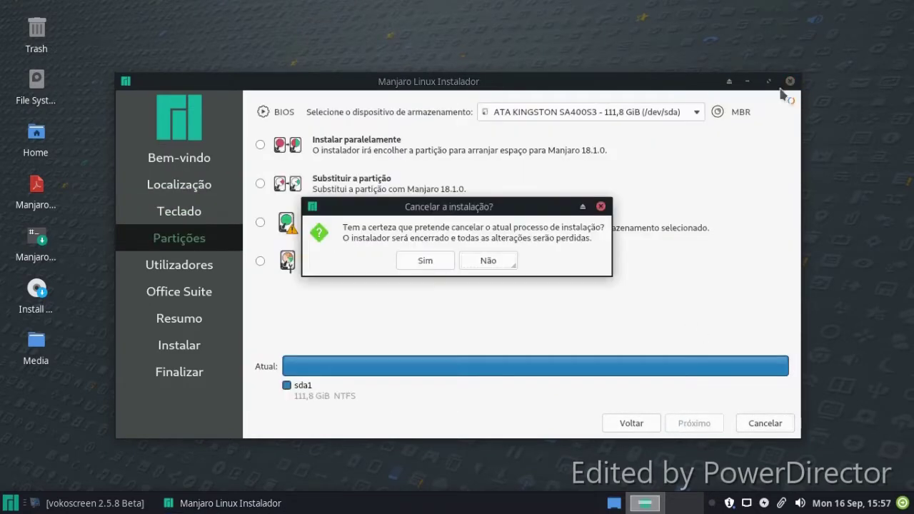
{"action": "left_click", "coordinate": [442, 263]}
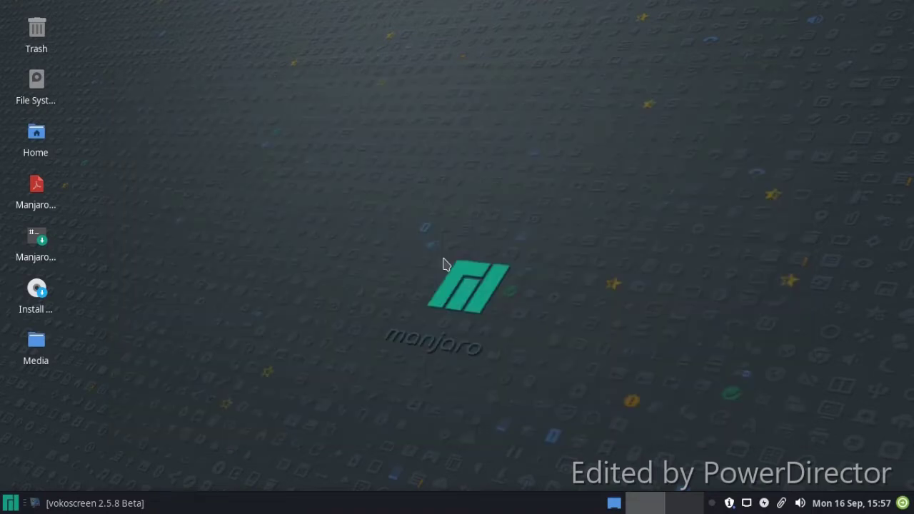
Step: Open the Manjaro User Guide PDF from the desktop, maximize it, browse its first pages and close it
{"action": "double_click", "coordinate": [33, 205]}
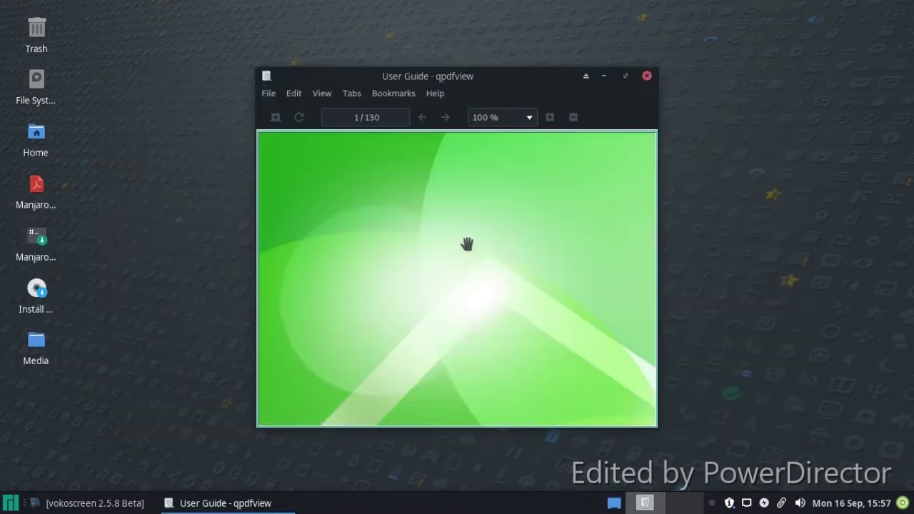
{"action": "scroll", "coordinate": [469, 246], "scroll_direction": "down", "scroll_amount": 3}
{"action": "scroll", "coordinate": [459, 266], "scroll_direction": "down", "scroll_amount": 5}
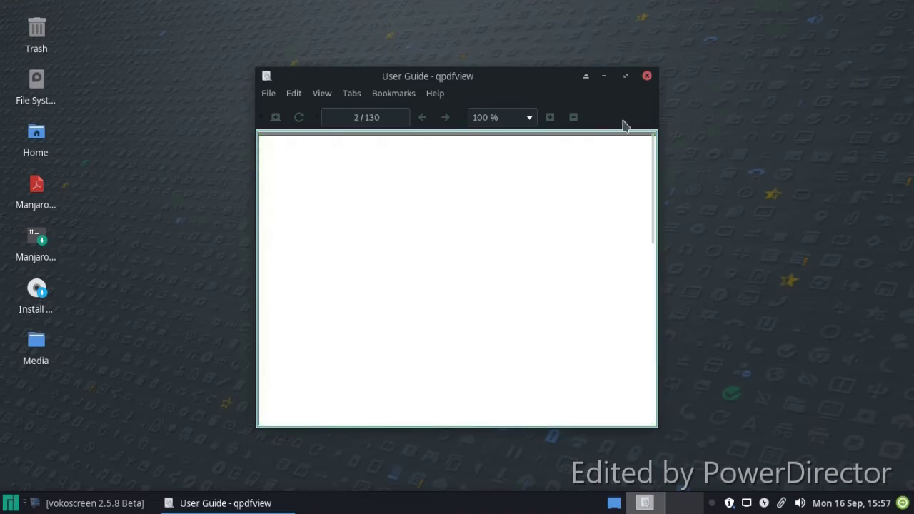
{"action": "left_click", "coordinate": [625, 76]}
{"action": "scroll", "coordinate": [571, 300], "scroll_direction": "up", "scroll_amount": 5}
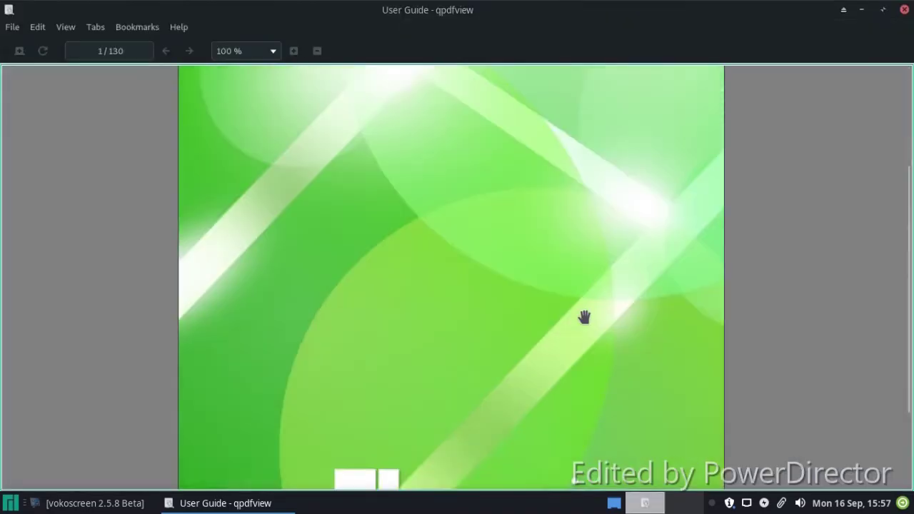
{"action": "scroll", "coordinate": [566, 300], "scroll_direction": "down", "scroll_amount": 5}
{"action": "scroll", "coordinate": [550, 305], "scroll_direction": "down", "scroll_amount": 6}
{"action": "scroll", "coordinate": [548, 304], "scroll_direction": "down", "scroll_amount": 10}
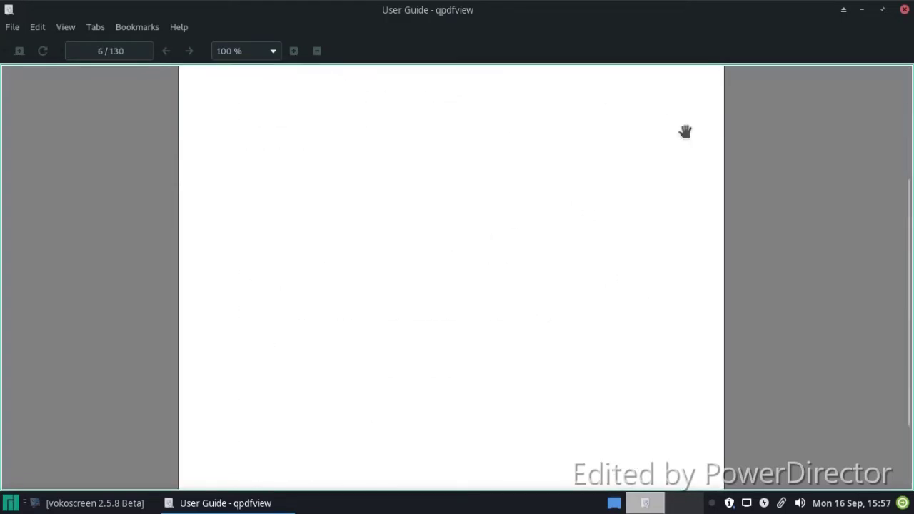
{"action": "left_click", "coordinate": [906, 10]}
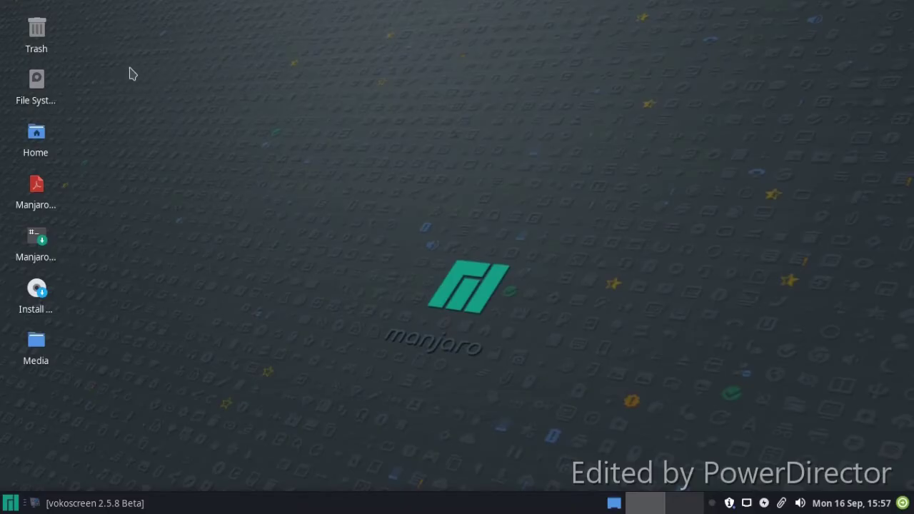
Step: Open the Home folder from the desktop, shrink the file manager window and close it
{"action": "double_click", "coordinate": [36, 136]}
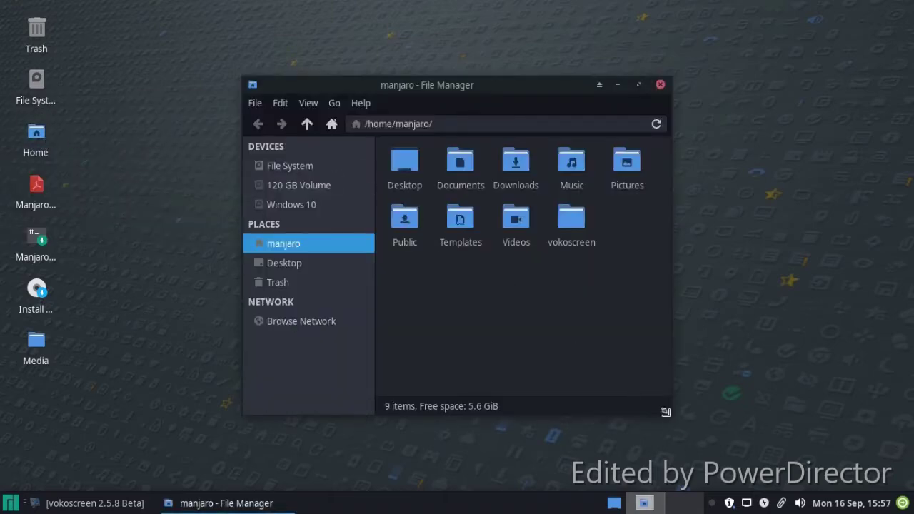
{"action": "left_click_drag", "start_coordinate": [667, 412], "coordinate": [656, 321]}
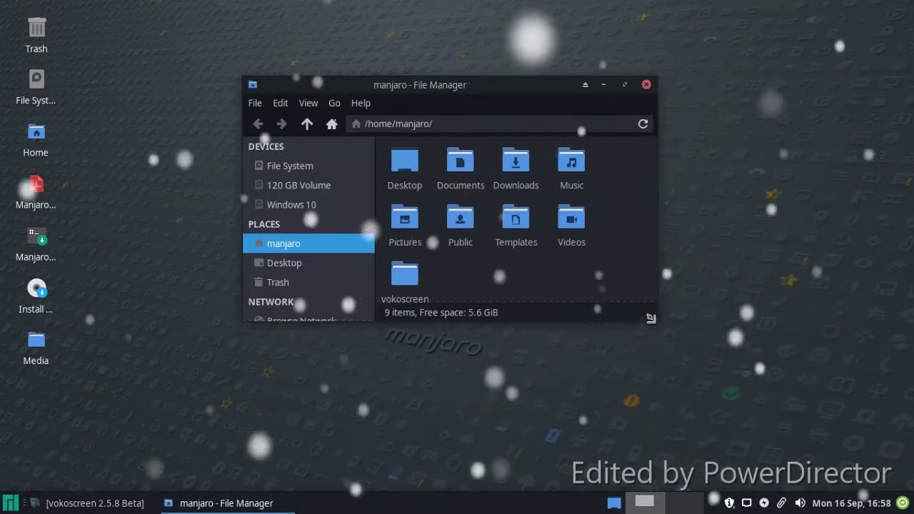
{"action": "left_click", "coordinate": [646, 85]}
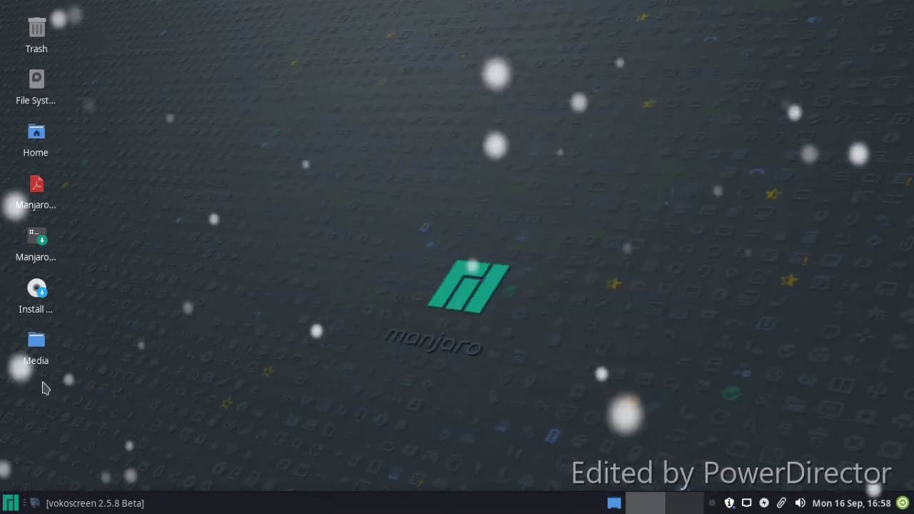
Step: Change the desktop wallpaper to the green meadow with trees and a blue sky, and close the desktop settings
{"action": "right_click", "coordinate": [351, 145]}
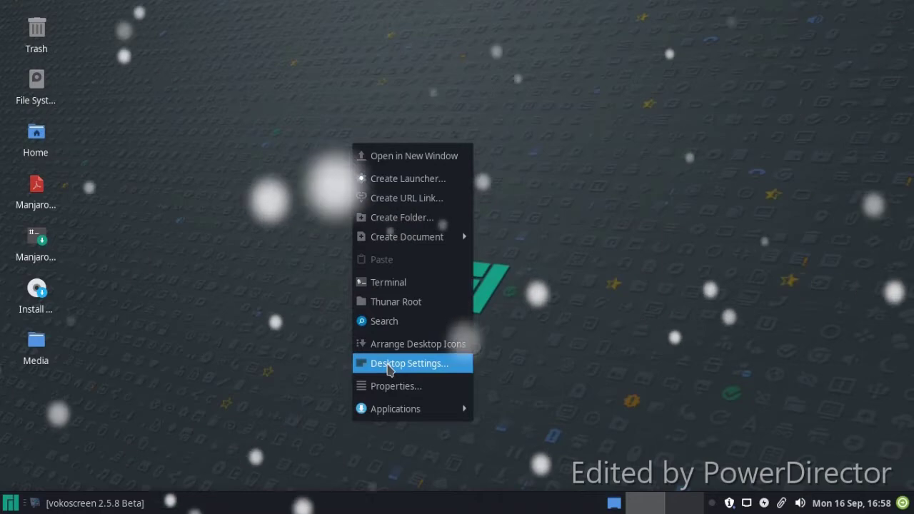
{"action": "left_click", "coordinate": [389, 365]}
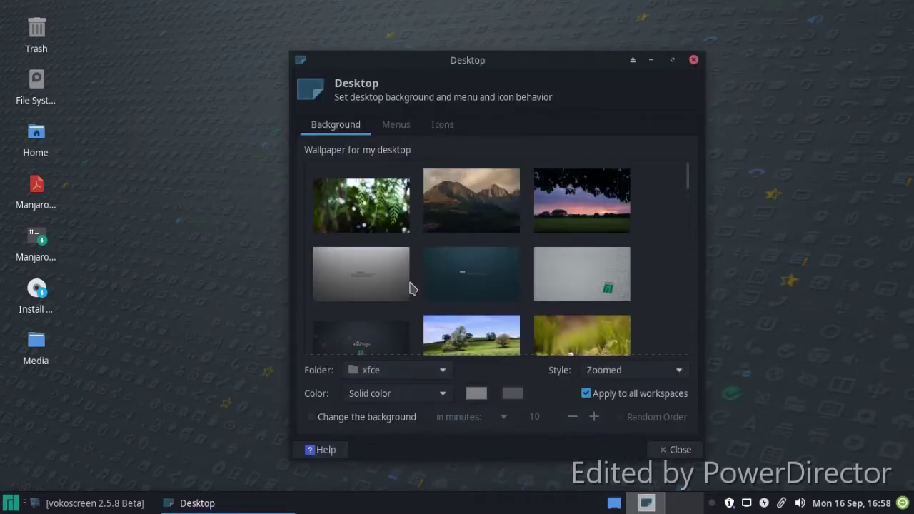
{"action": "scroll", "coordinate": [419, 287], "scroll_direction": "down", "scroll_amount": 3}
{"action": "left_click", "coordinate": [499, 228]}
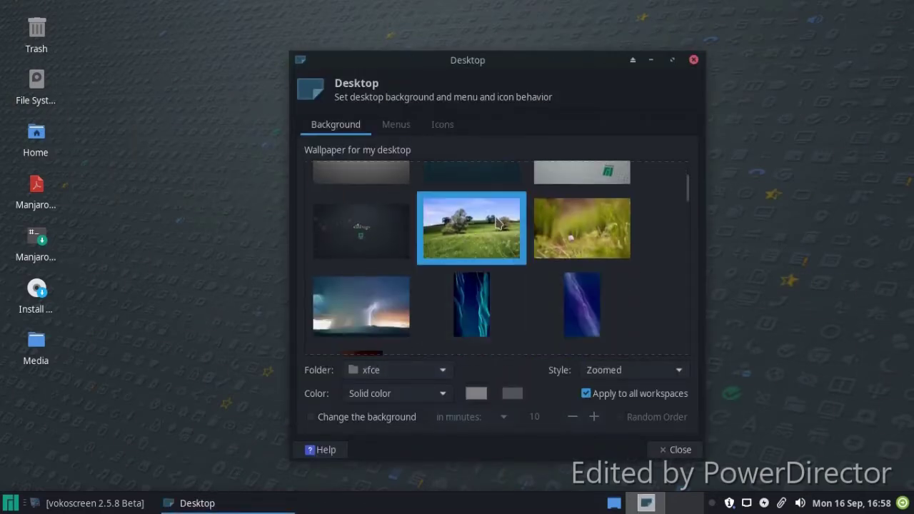
{"action": "left_click", "coordinate": [680, 449]}
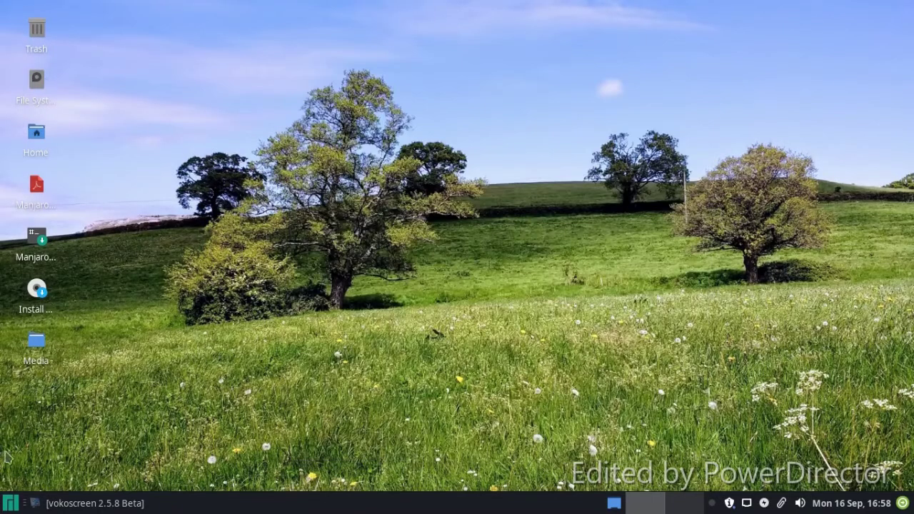
Step: Launch Firefox from the Internet applications, look over the Manjaro home page and close the browser
{"action": "left_click", "coordinate": [11, 503]}
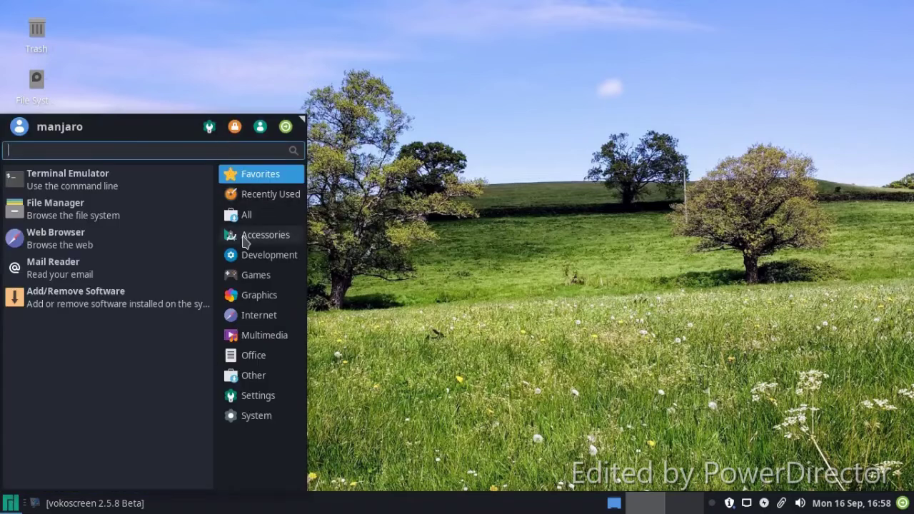
{"action": "left_click", "coordinate": [250, 315]}
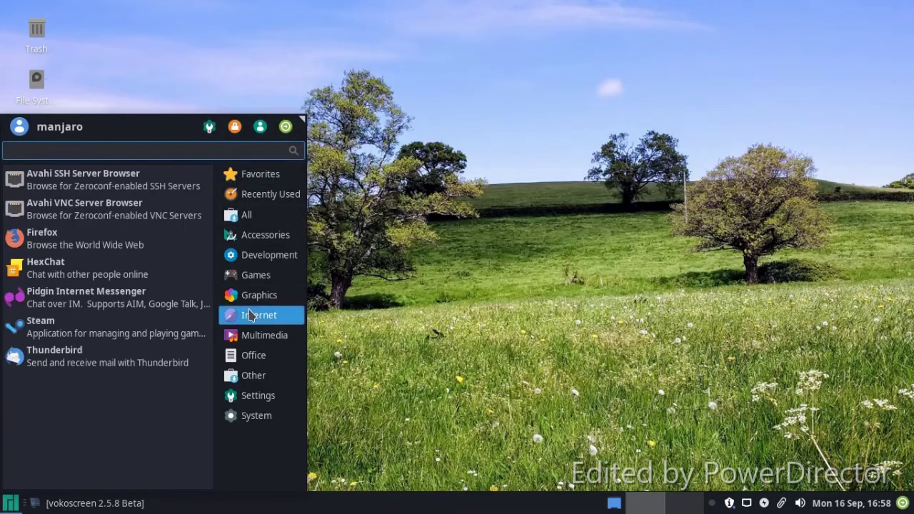
{"action": "left_click", "coordinate": [145, 240]}
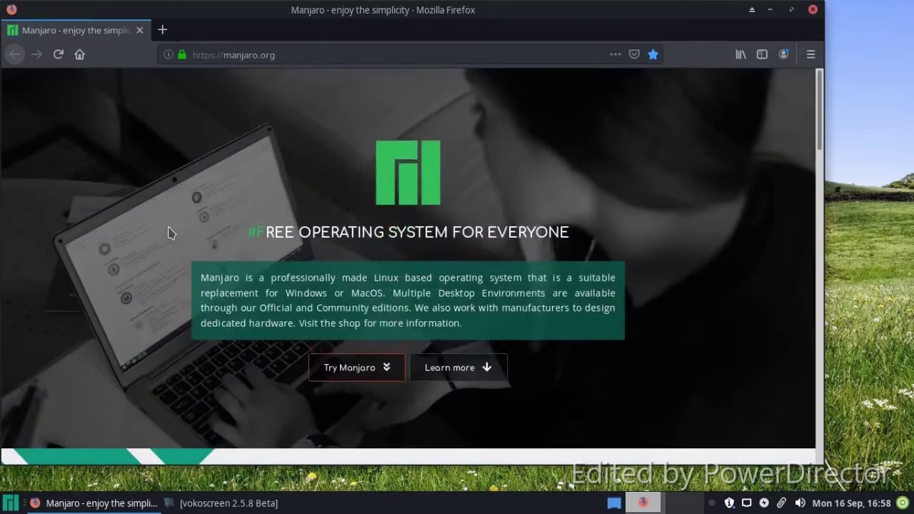
{"action": "scroll", "coordinate": [169, 232], "scroll_direction": "down", "scroll_amount": 5}
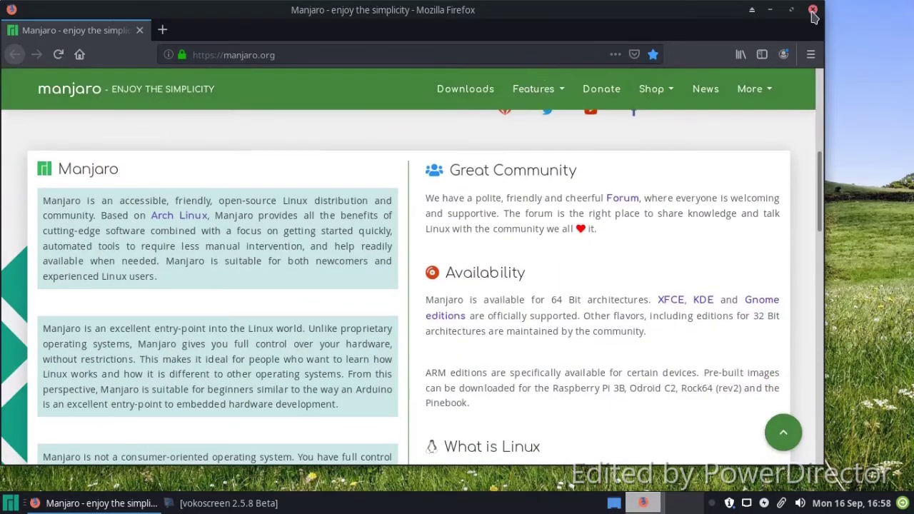
{"action": "left_click", "coordinate": [812, 10]}
Step: Open the Xfce settings overview from the application menu and check Window Manager Tweaks
{"action": "left_click", "coordinate": [9, 510]}
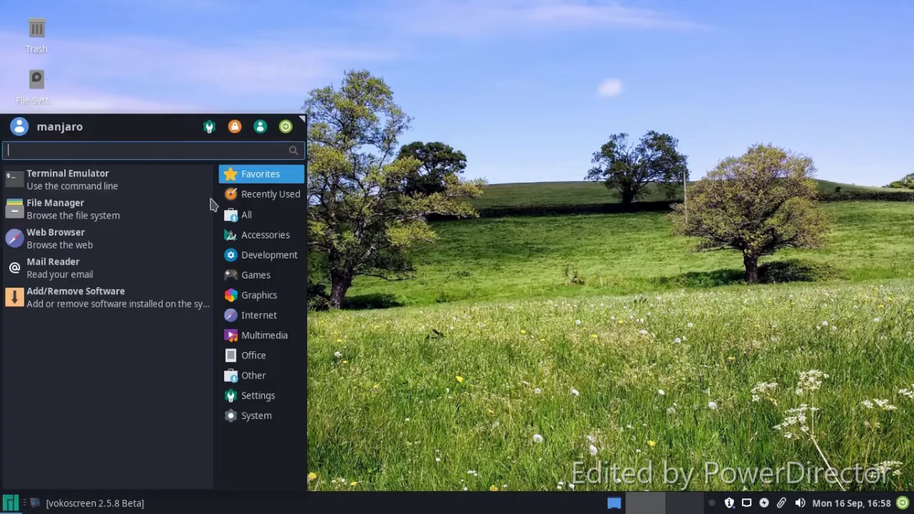
{"action": "left_click", "coordinate": [207, 128]}
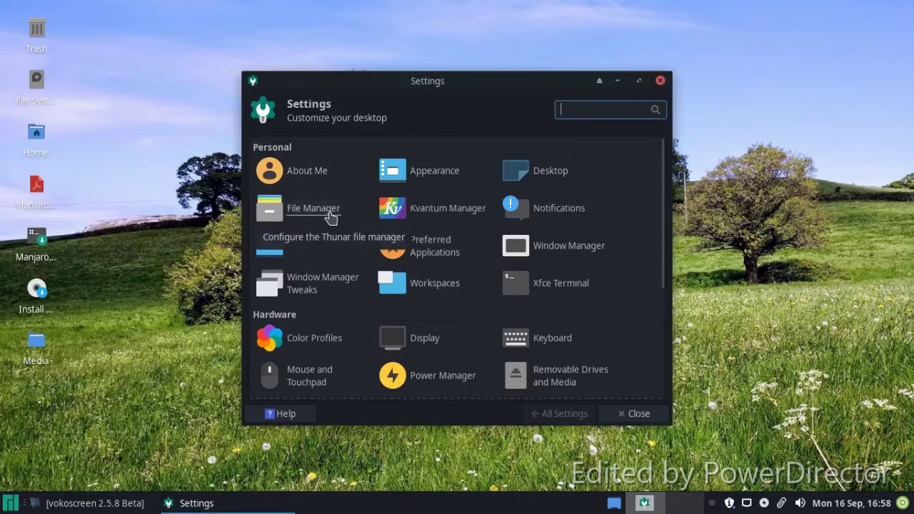
{"action": "scroll", "coordinate": [326, 215], "scroll_direction": "down", "scroll_amount": 1}
{"action": "left_click", "coordinate": [330, 237]}
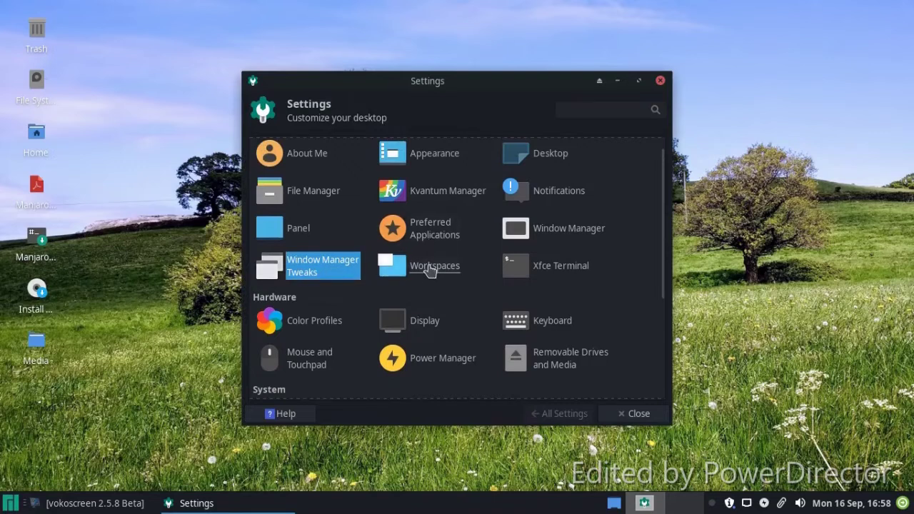
Step: Open Manjaro Settings Manager from the system settings, review the list of available kernels and close it
{"action": "scroll", "coordinate": [434, 265], "scroll_direction": "down", "scroll_amount": 4}
{"action": "scroll", "coordinate": [431, 270], "scroll_direction": "down", "scroll_amount": 1}
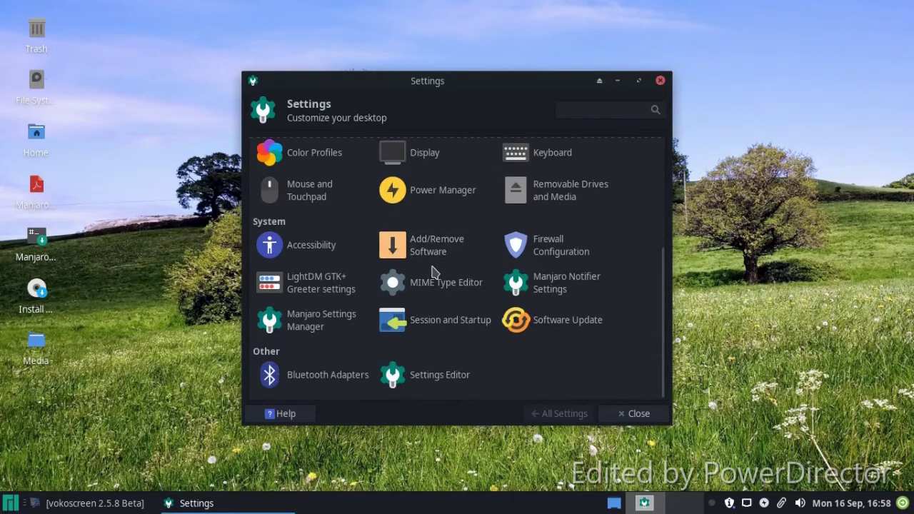
{"action": "left_click", "coordinate": [305, 332]}
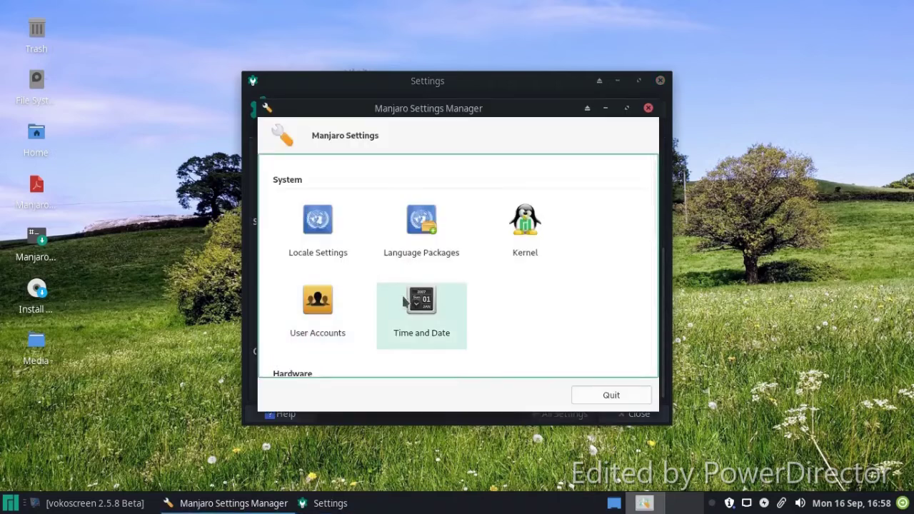
{"action": "left_click", "coordinate": [524, 242]}
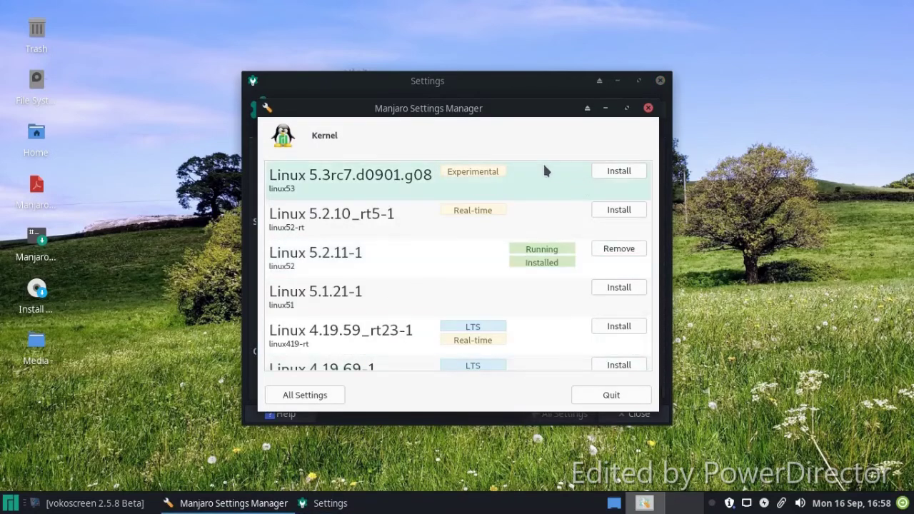
{"action": "scroll", "coordinate": [545, 175], "scroll_direction": "down", "scroll_amount": 3}
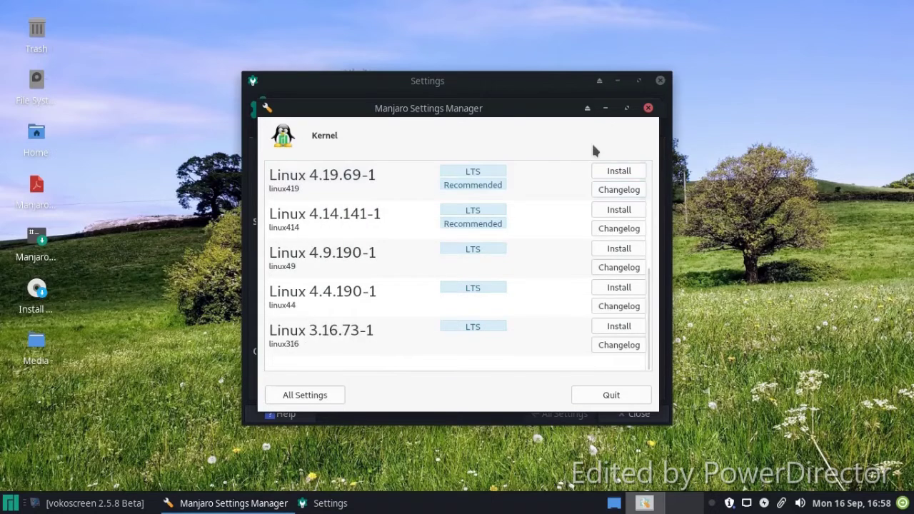
{"action": "left_click", "coordinate": [647, 109]}
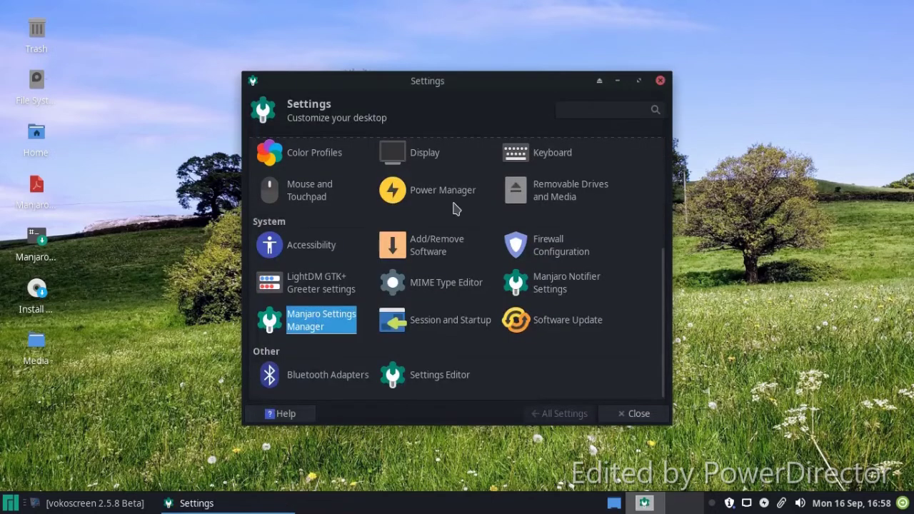
Step: Check the Manjaro Notifier Settings, return to Window Manager Tweaks and close the settings overview
{"action": "left_click", "coordinate": [590, 280]}
{"action": "left_click", "coordinate": [502, 321]}
{"action": "scroll", "coordinate": [335, 296], "scroll_direction": "up", "scroll_amount": 2}
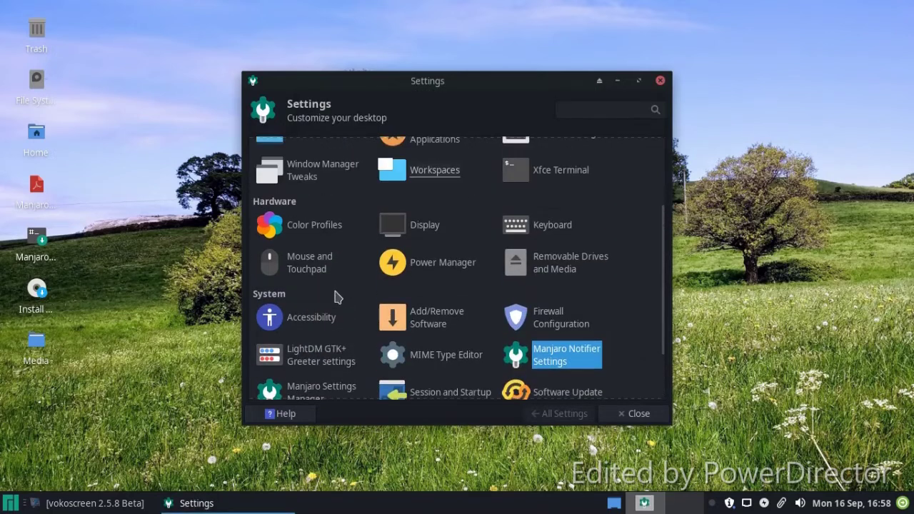
{"action": "scroll", "coordinate": [337, 297], "scroll_direction": "up", "scroll_amount": 3}
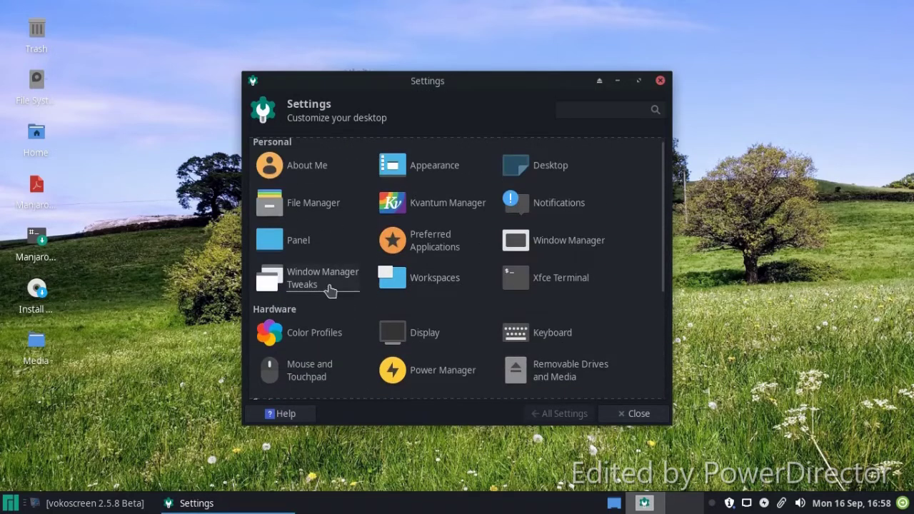
{"action": "left_click", "coordinate": [330, 289]}
{"action": "left_click", "coordinate": [608, 415]}
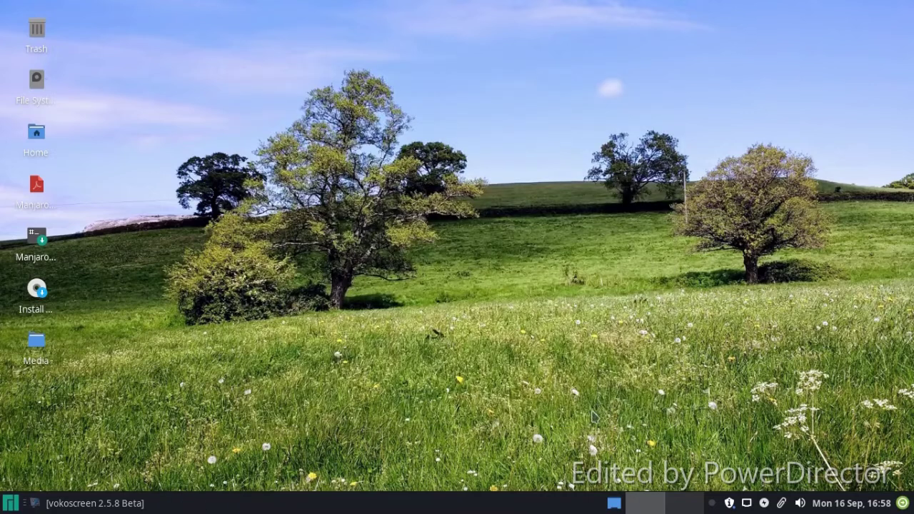
Step: Look into the Games and Graphics application categories, launch the GNU Image Manipulation Program and close it
{"action": "left_click", "coordinate": [10, 503]}
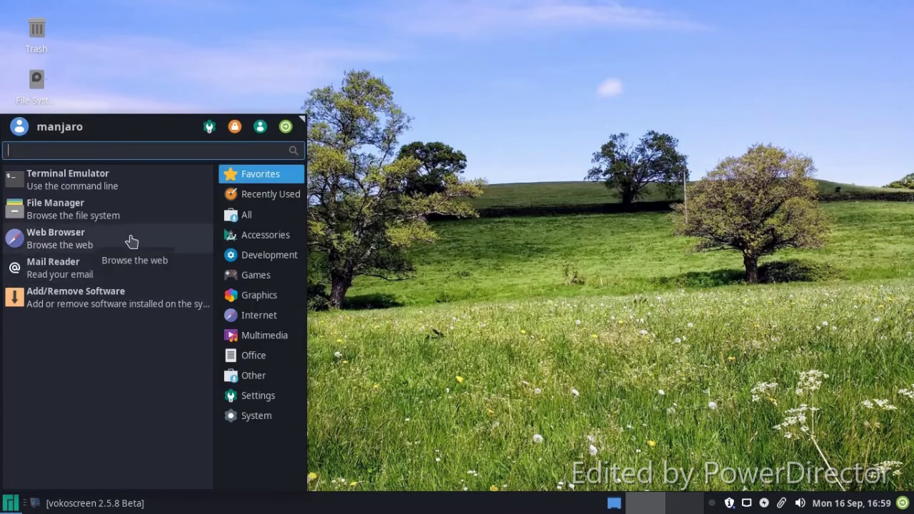
{"action": "left_click", "coordinate": [259, 283]}
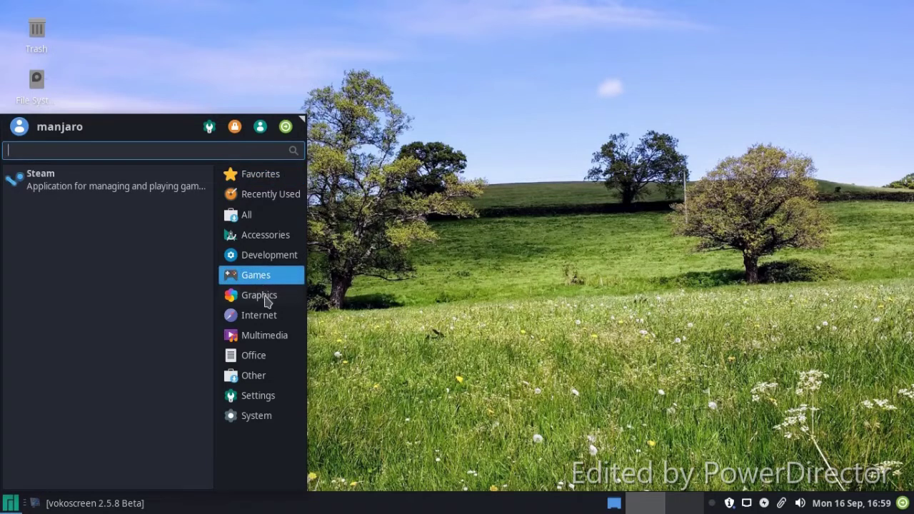
{"action": "left_click", "coordinate": [264, 300]}
{"action": "left_click", "coordinate": [168, 184]}
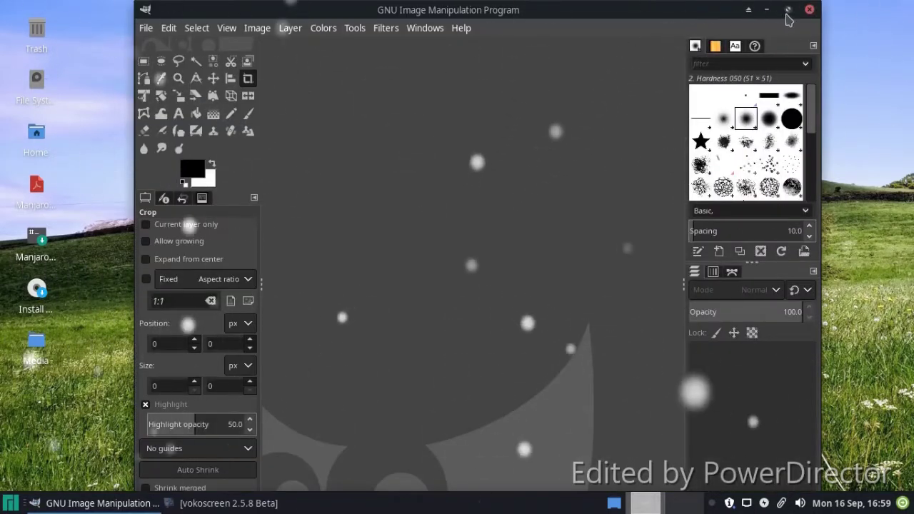
{"action": "left_click", "coordinate": [808, 10]}
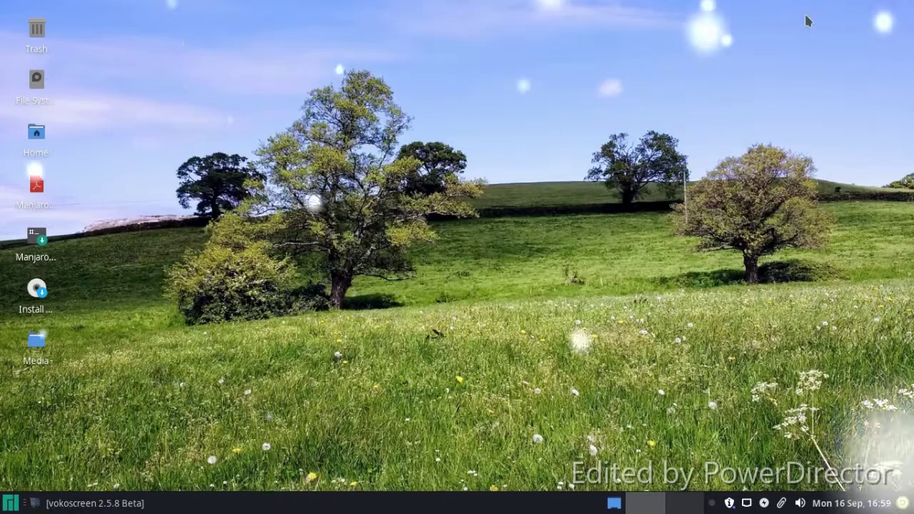
Step: Launch Orage Globaltime from the Office applications and close its clock window
{"action": "key", "text": "super"}
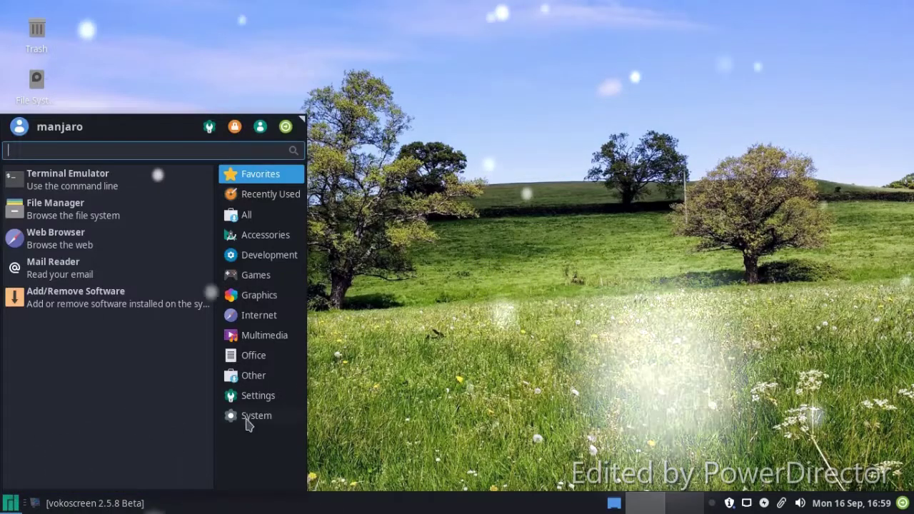
{"action": "left_click", "coordinate": [255, 356]}
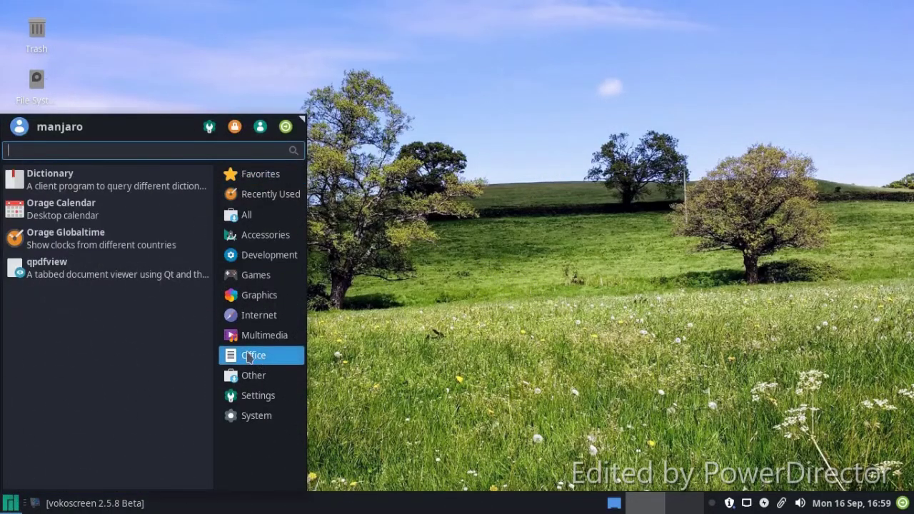
{"action": "left_click", "coordinate": [160, 243]}
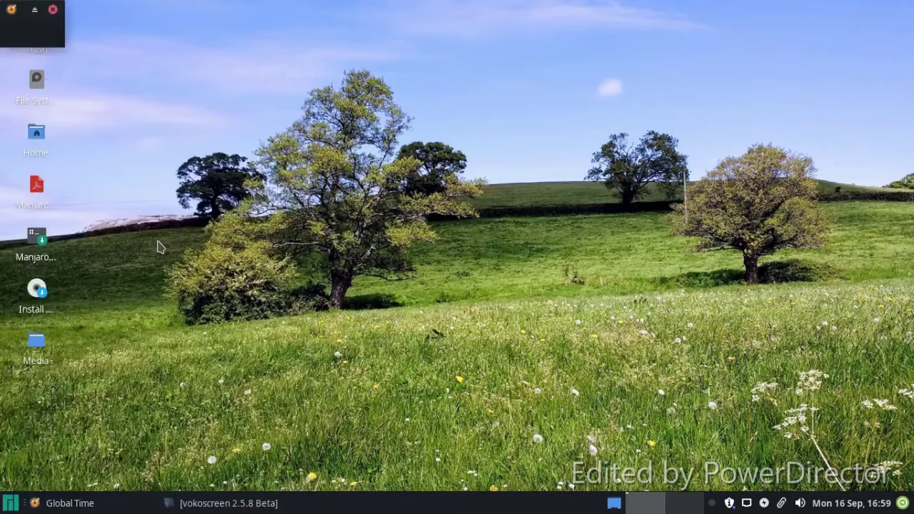
{"action": "left_click", "coordinate": [54, 10]}
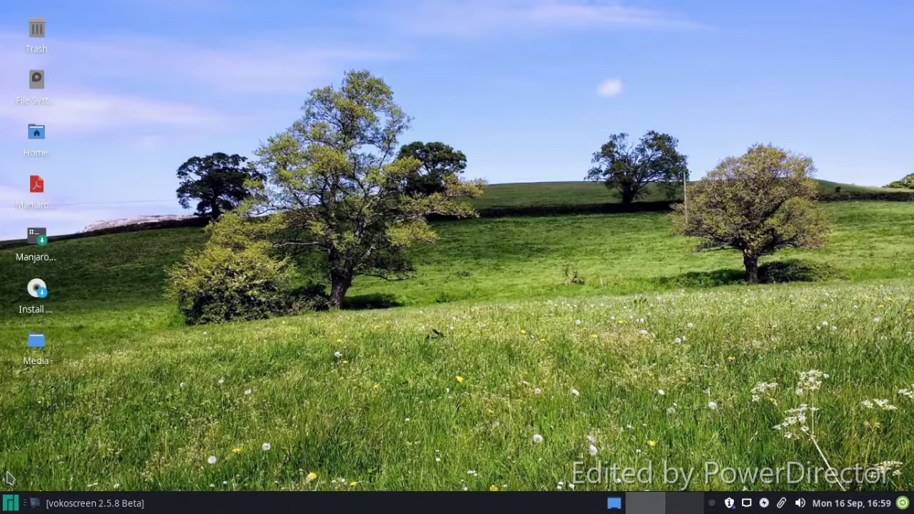
Step: Browse the System application category and launch the bauh tray tool for Flatpak and Snap applications
{"action": "left_click", "coordinate": [10, 503]}
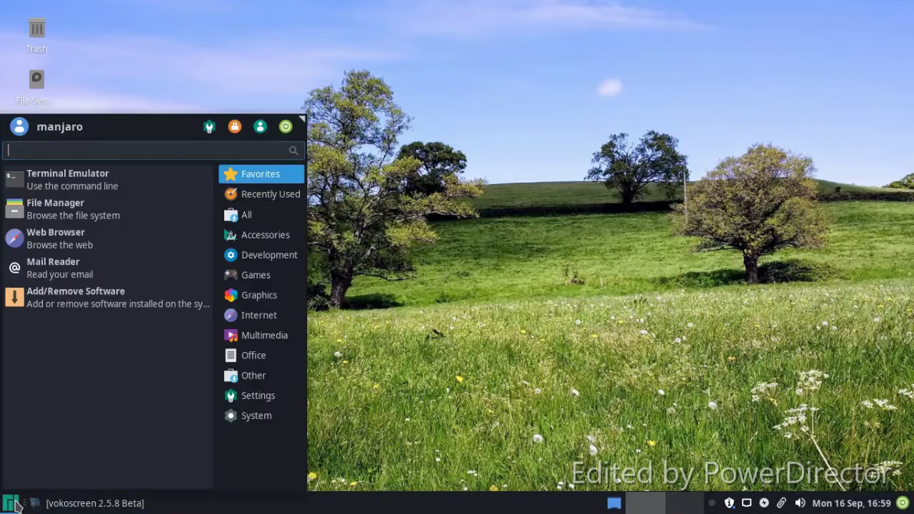
{"action": "left_click", "coordinate": [243, 420]}
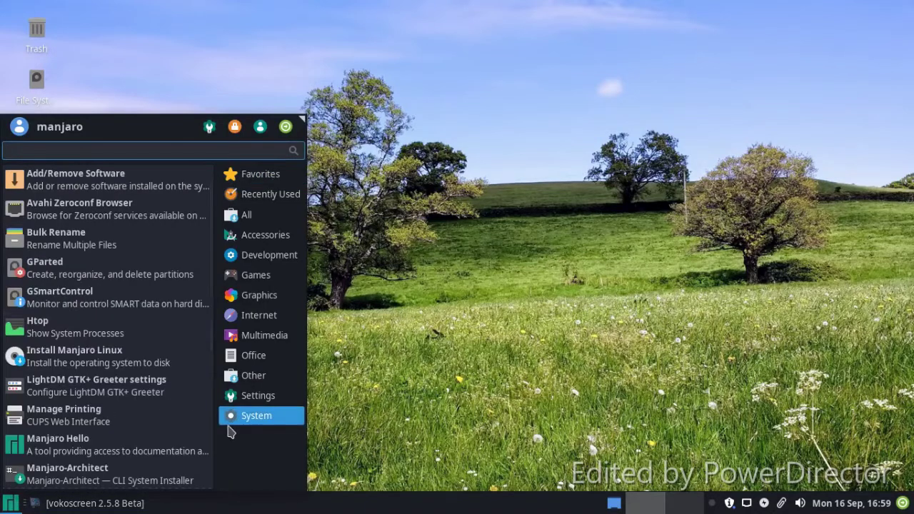
{"action": "scroll", "coordinate": [183, 357], "scroll_direction": "down", "scroll_amount": 4}
{"action": "scroll", "coordinate": [183, 370], "scroll_direction": "down", "scroll_amount": 3}
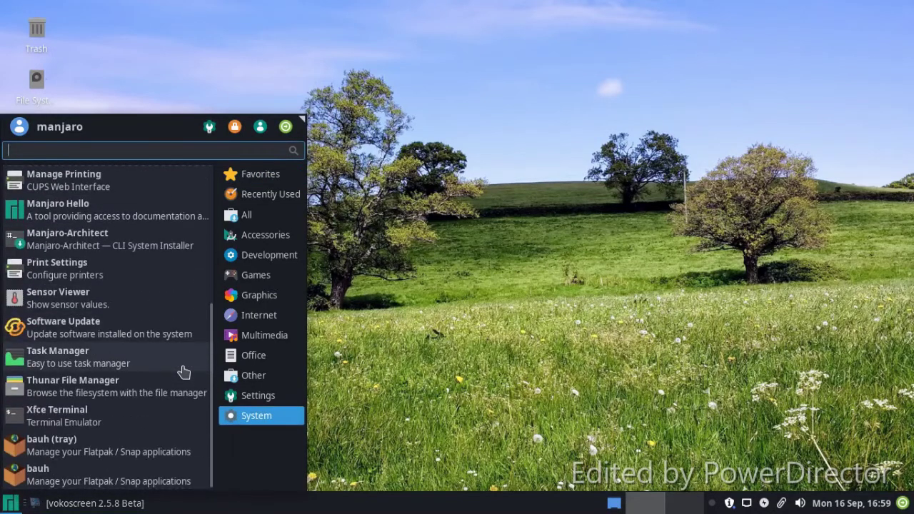
{"action": "left_click", "coordinate": [164, 443]}
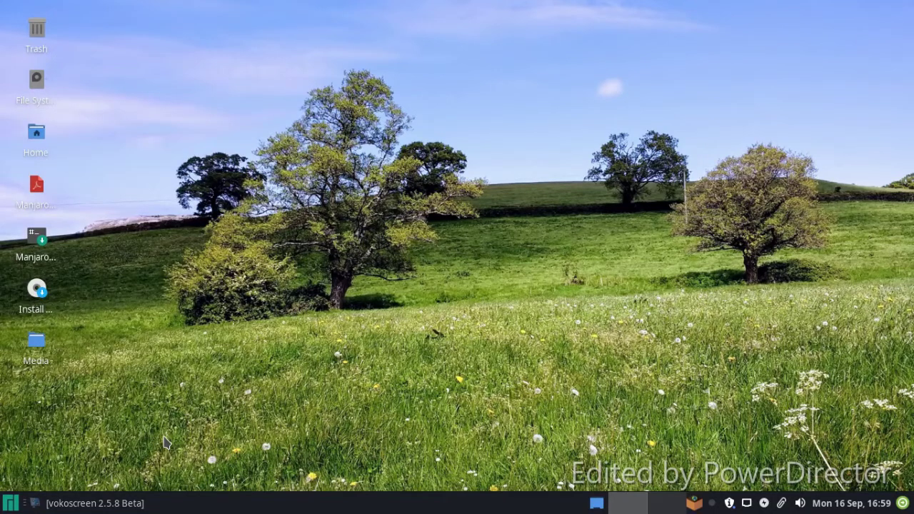
Step: Launch the Mail Reader, open the Appearance settings, and dismiss Thunderbird together with its email account setup
{"action": "left_click", "coordinate": [9, 504]}
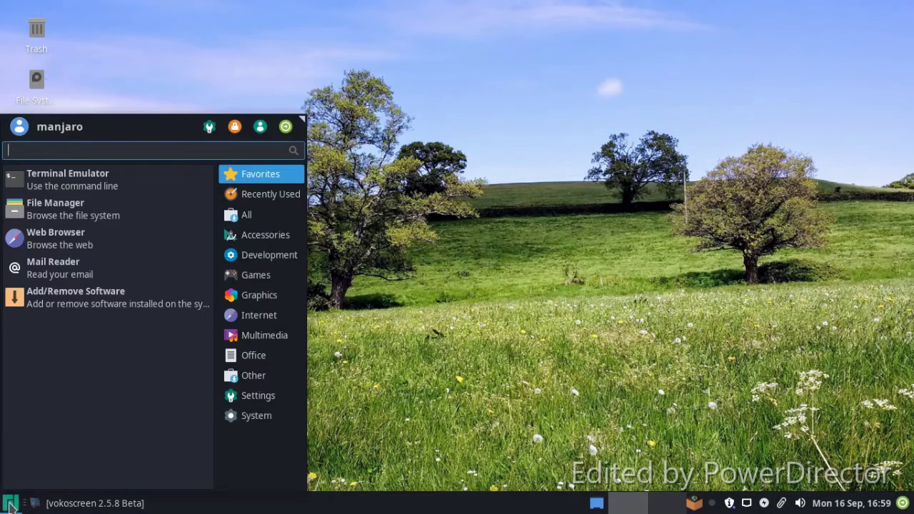
{"action": "left_click", "coordinate": [82, 267]}
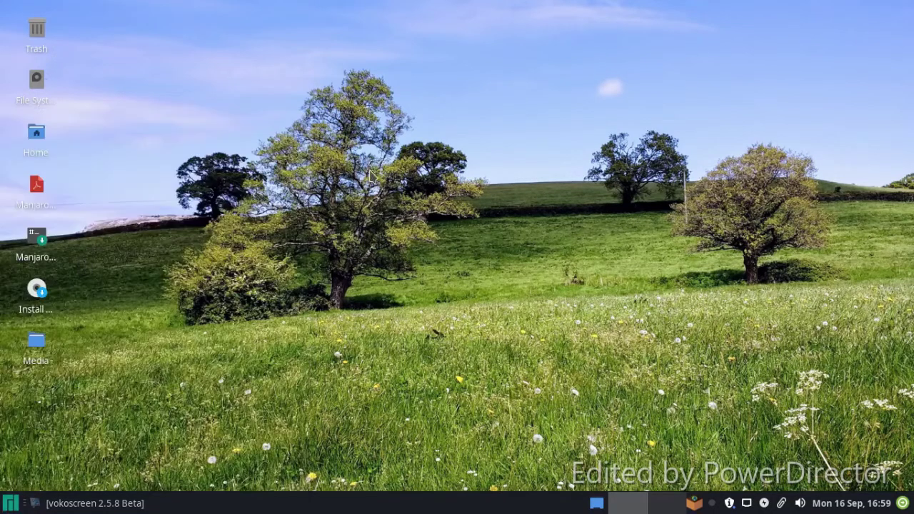
{"action": "left_click", "coordinate": [9, 505]}
{"action": "left_click", "coordinate": [212, 127]}
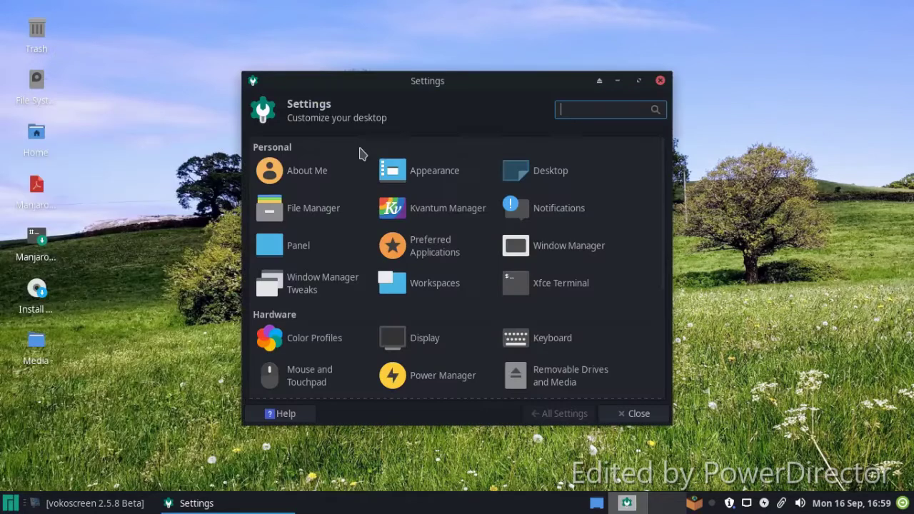
{"action": "left_click", "coordinate": [427, 177]}
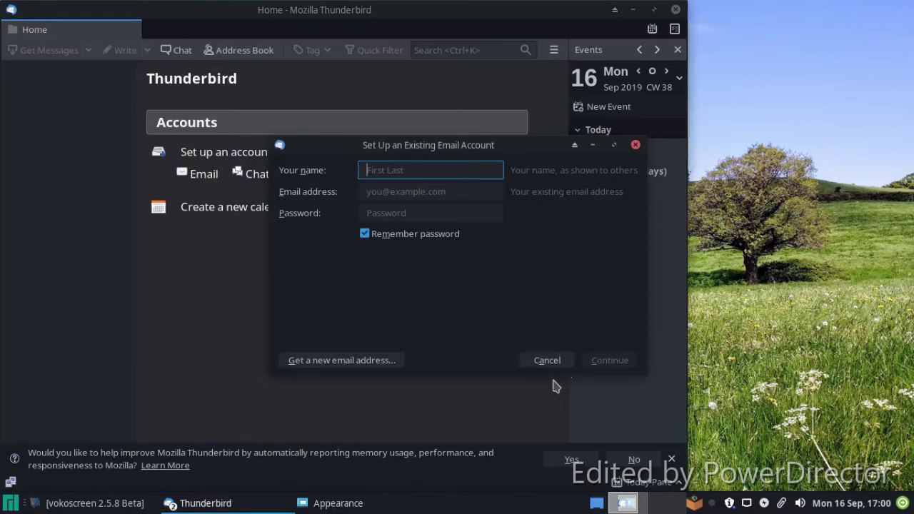
{"action": "left_click", "coordinate": [545, 361]}
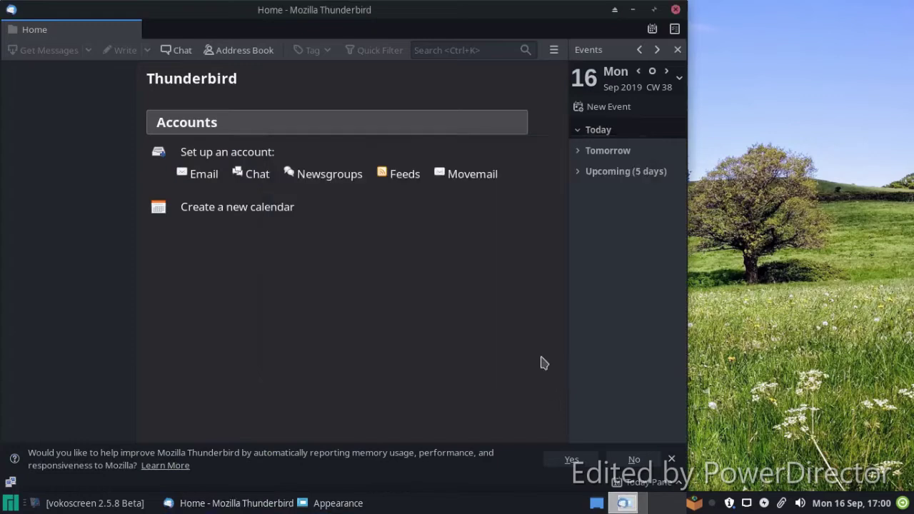
{"action": "left_click", "coordinate": [675, 11]}
Step: Try the Industrial, High Contrast and Clearlooks styles for the desktop's appearance
{"action": "scroll", "coordinate": [325, 265], "scroll_direction": "up", "scroll_amount": 3}
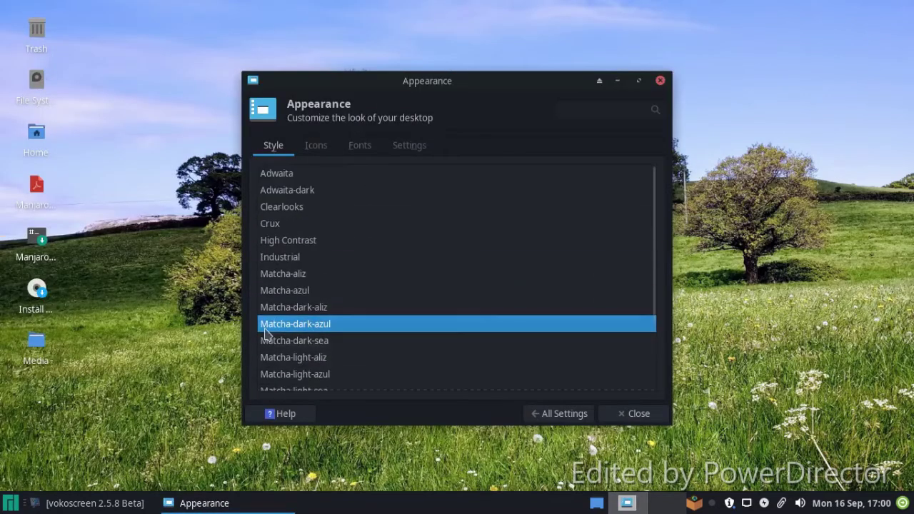
{"action": "left_click", "coordinate": [286, 258]}
{"action": "left_click", "coordinate": [284, 241]}
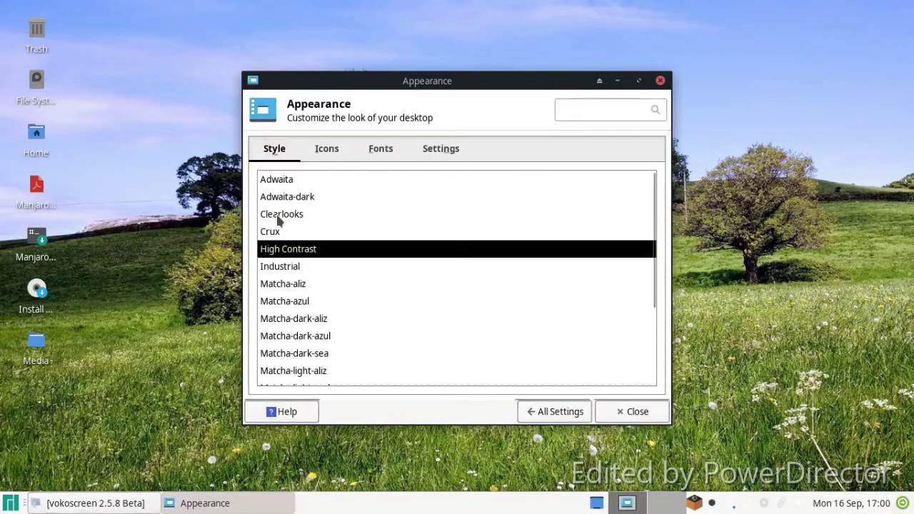
{"action": "left_click", "coordinate": [280, 215]}
Step: Try the Matcha-light-aliz, Matcha-light-azul and Matcha-light-sea styles, previewing the last two in the applications menu
{"action": "scroll", "coordinate": [287, 268], "scroll_direction": "down", "scroll_amount": 3}
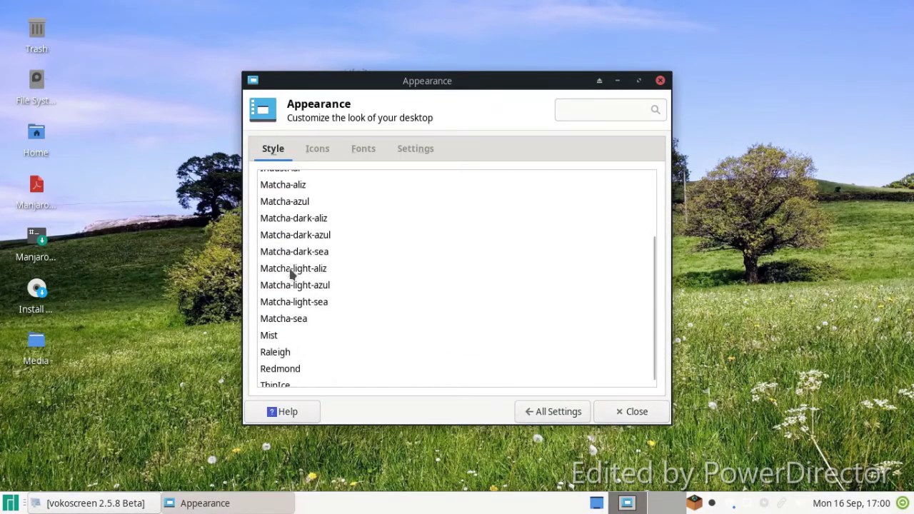
{"action": "left_click", "coordinate": [290, 270]}
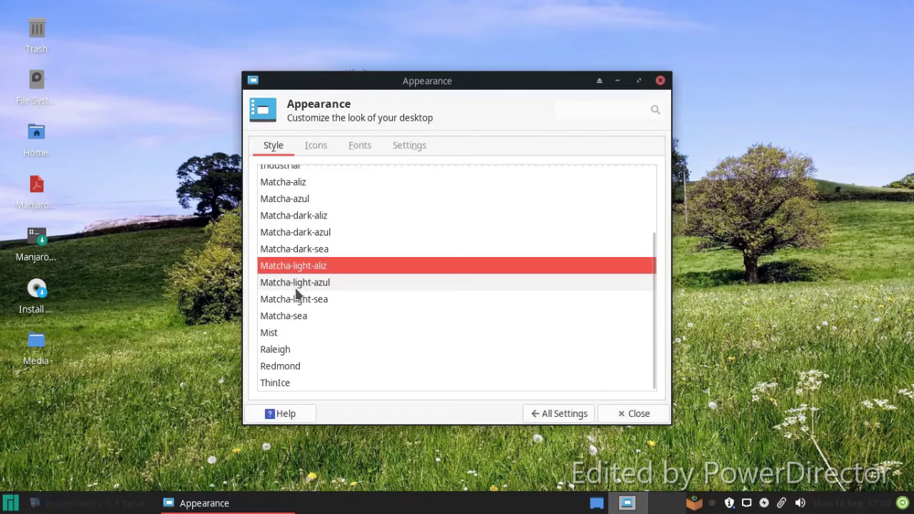
{"action": "key", "text": "Down"}
{"action": "left_click", "coordinate": [14, 503]}
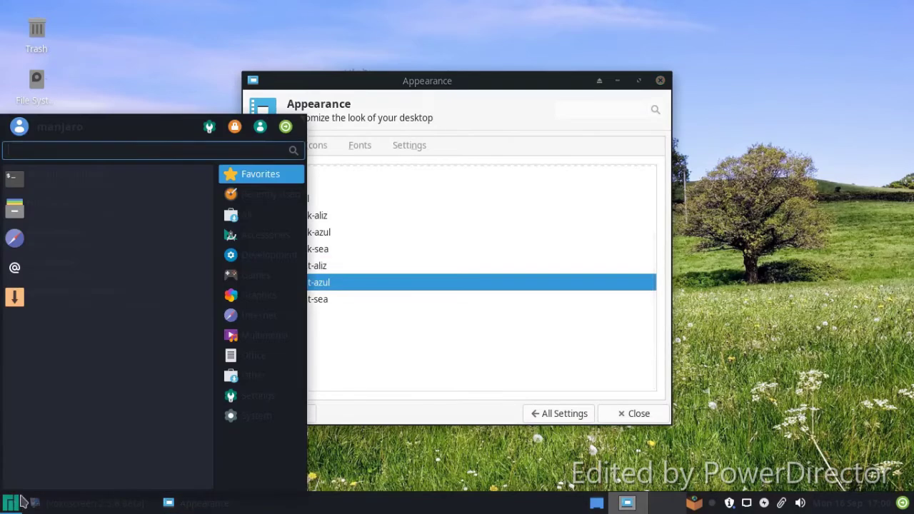
{"action": "left_click", "coordinate": [405, 316]}
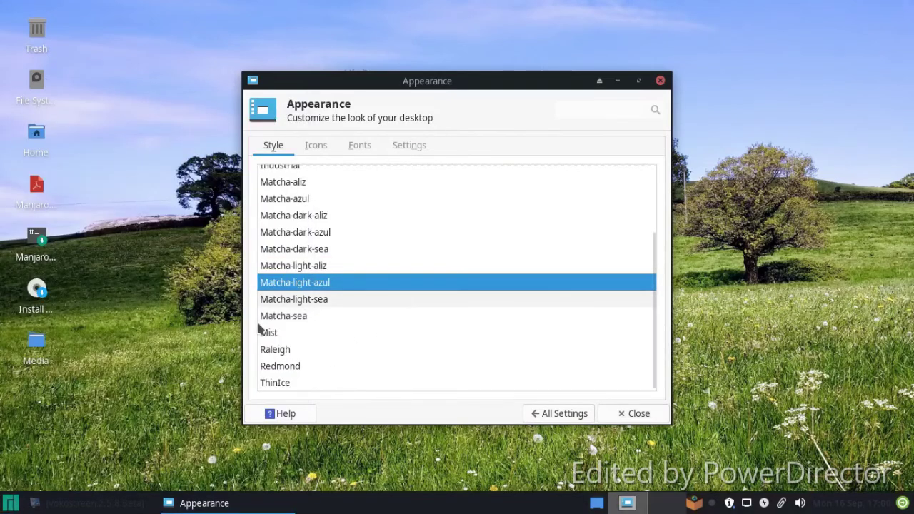
{"action": "left_click", "coordinate": [285, 300]}
{"action": "left_click", "coordinate": [10, 504]}
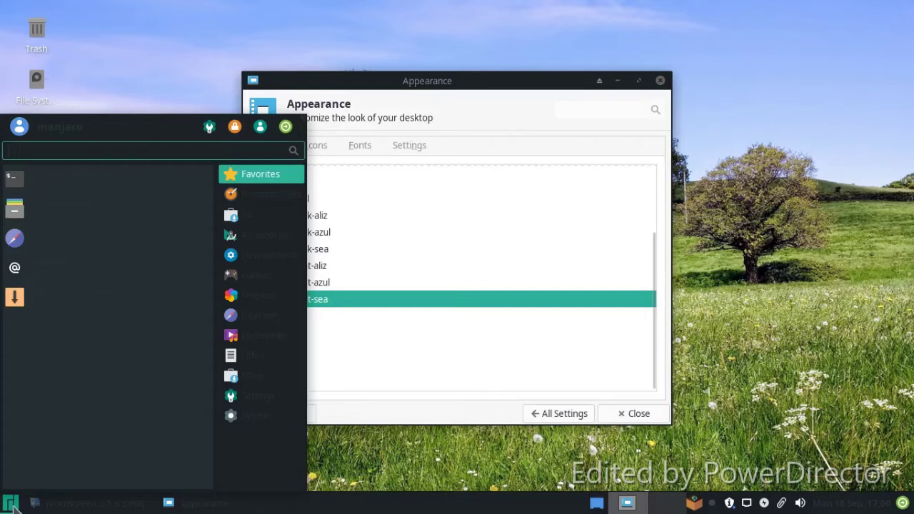
{"action": "left_click", "coordinate": [418, 350]}
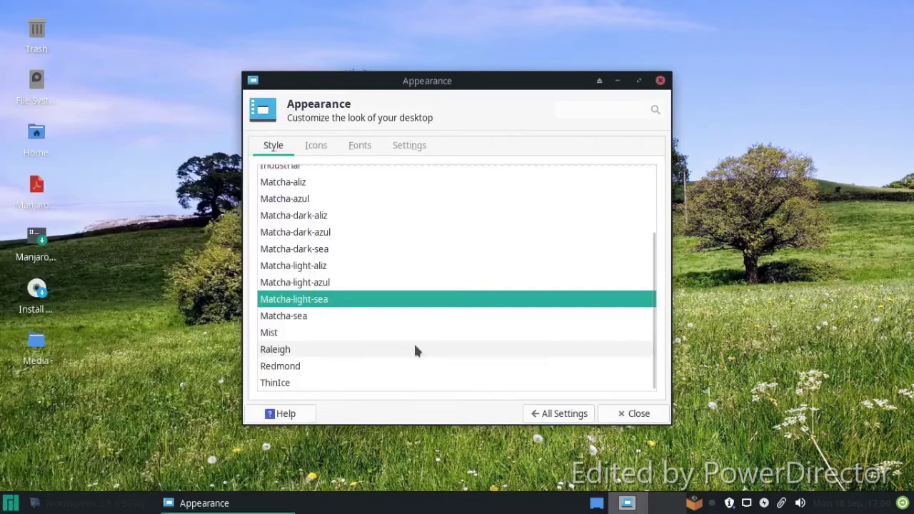
Step: Apply the Redmond style to the desktop and preview it in the applications menu
{"action": "left_click", "coordinate": [286, 367]}
{"action": "left_click", "coordinate": [9, 504]}
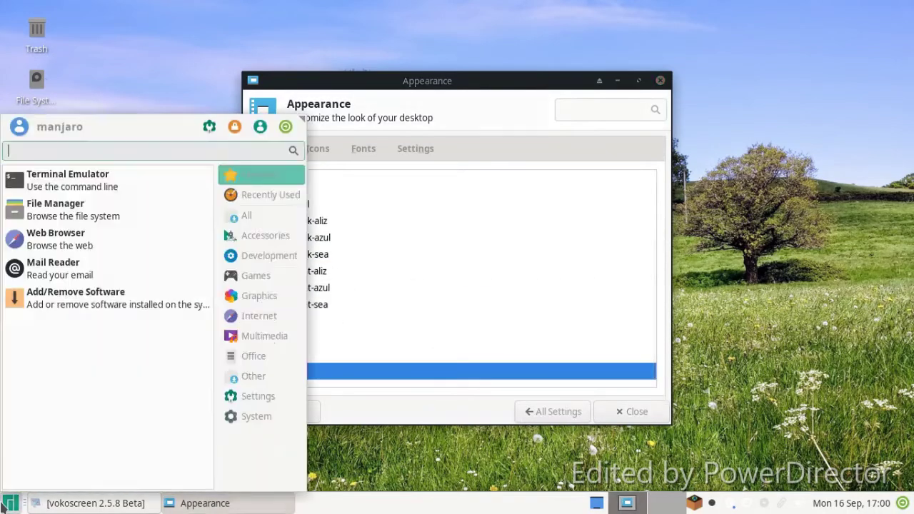
{"action": "left_click", "coordinate": [420, 365]}
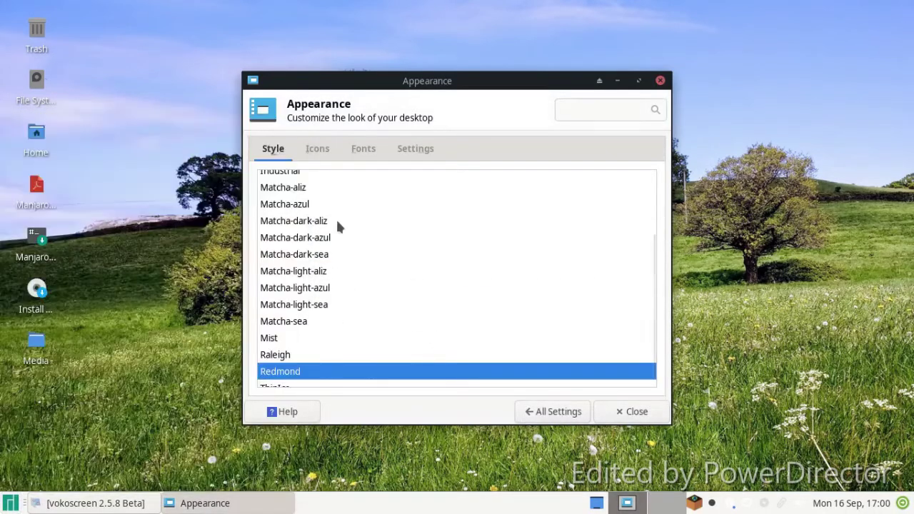
Step: Return to the settings overview, look at the About Me profile form and cancel it
{"action": "left_click", "coordinate": [553, 411]}
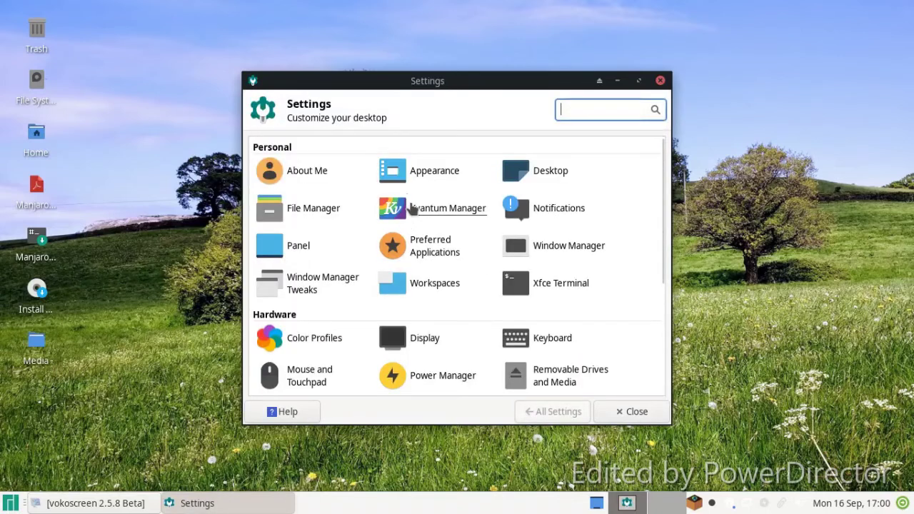
{"action": "left_click", "coordinate": [306, 173]}
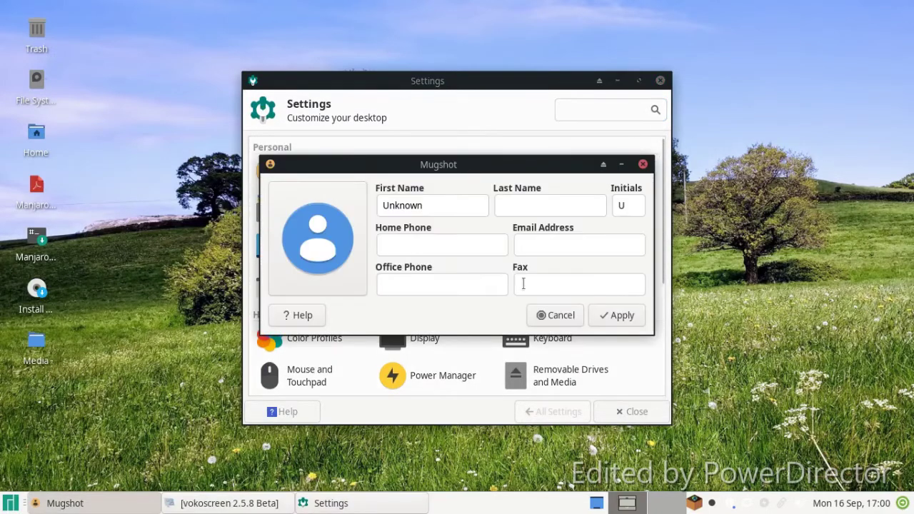
{"action": "left_click", "coordinate": [554, 315]}
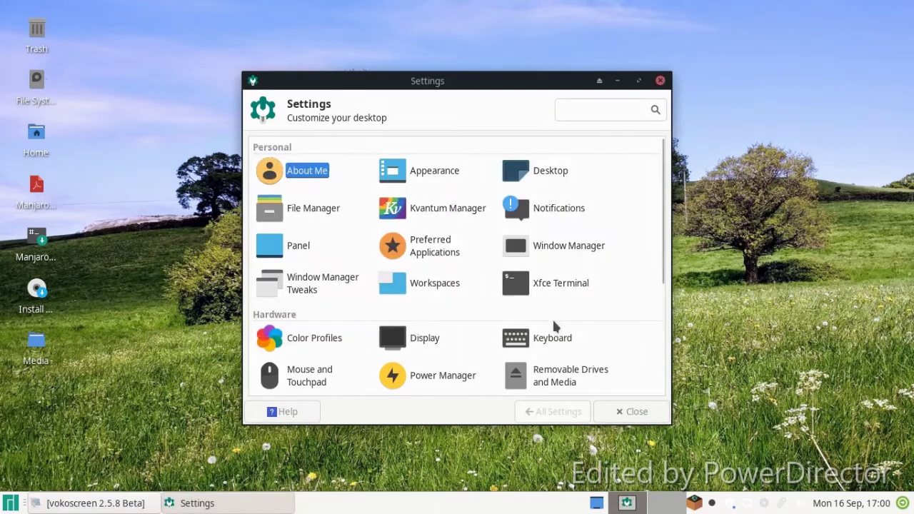
Step: Set the Window Manager theme to Default-hdpi after trying several Matcha themes, Kokodi and Default-xhdpi, and close the settings
{"action": "left_click", "coordinate": [561, 248]}
{"action": "left_click", "coordinate": [312, 386]}
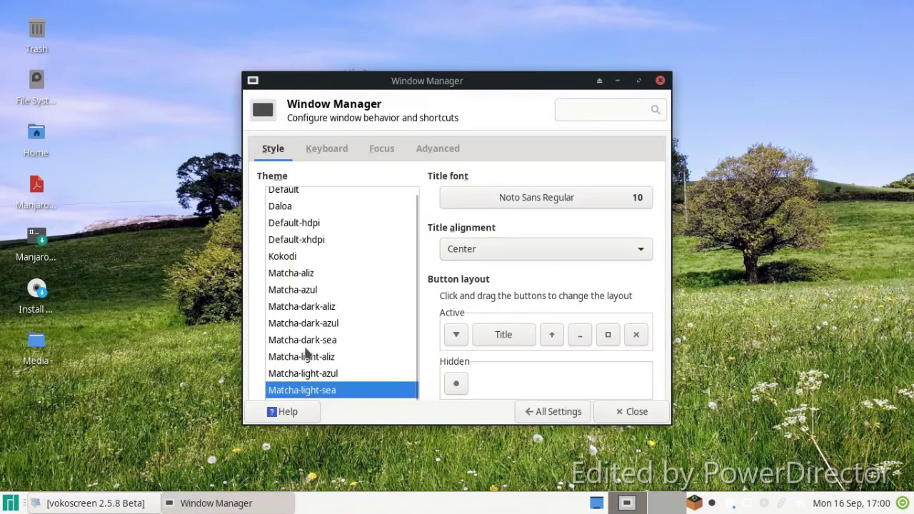
{"action": "left_click", "coordinate": [307, 341]}
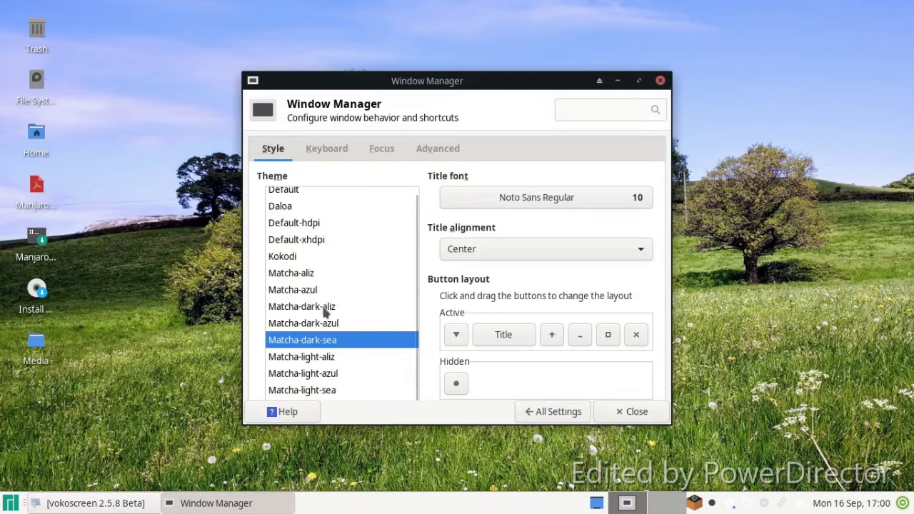
{"action": "left_click", "coordinate": [323, 308]}
{"action": "left_click", "coordinate": [307, 275]}
{"action": "left_click", "coordinate": [303, 258]}
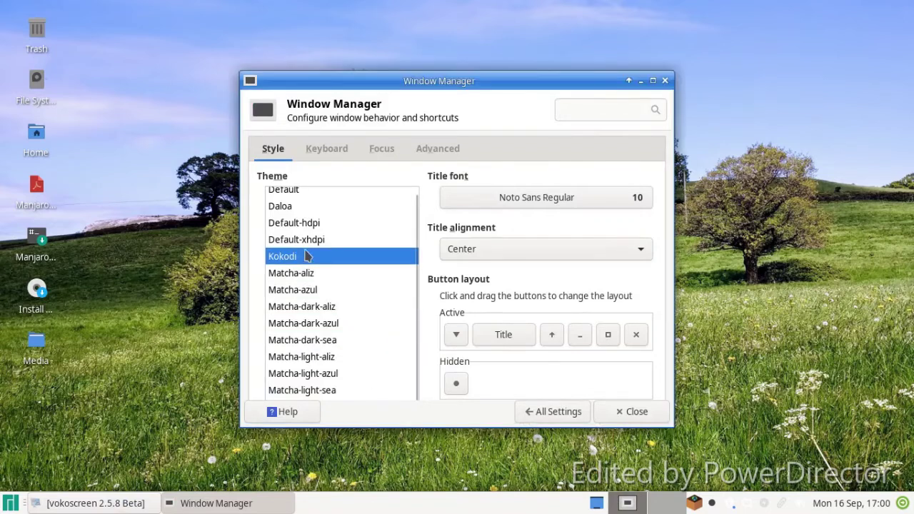
{"action": "left_click", "coordinate": [298, 243]}
{"action": "scroll", "coordinate": [321, 251], "scroll_direction": "up", "scroll_amount": 1}
{"action": "left_click", "coordinate": [286, 229]}
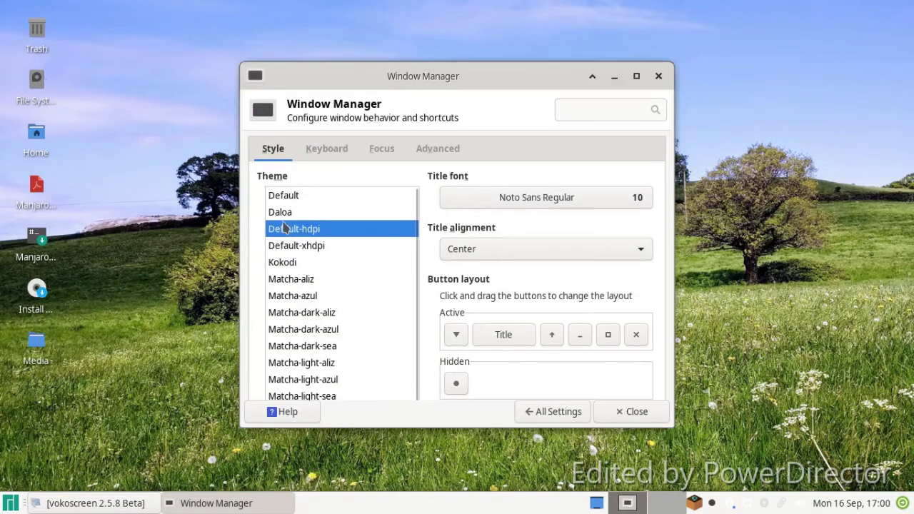
{"action": "left_click", "coordinate": [621, 416]}
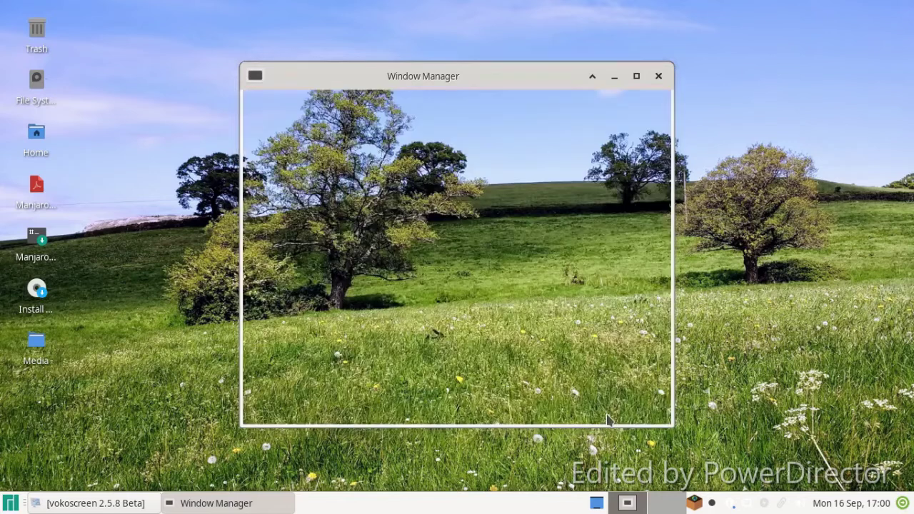
Step: Check the restyled applications menu, launch qpdfview from the desktop's Office applications and close it
{"action": "left_click", "coordinate": [10, 503]}
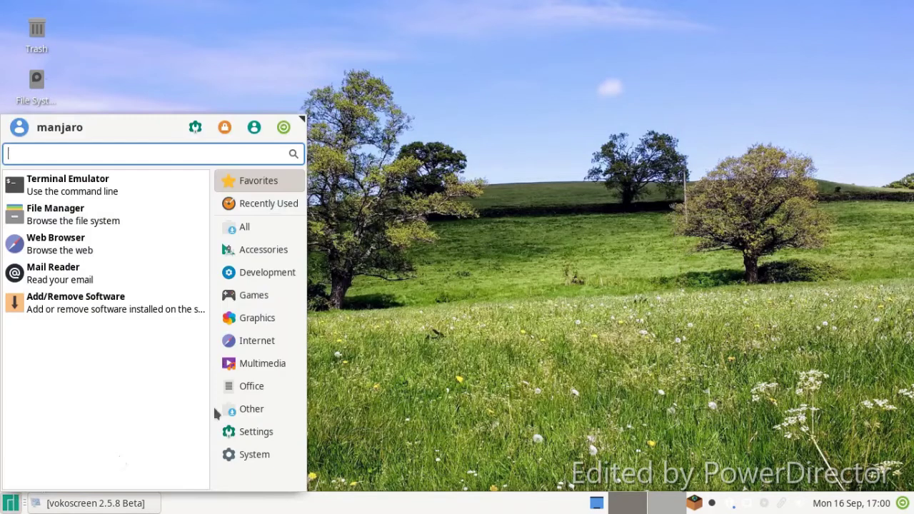
{"action": "left_click", "coordinate": [450, 161]}
{"action": "right_click", "coordinate": [443, 153]}
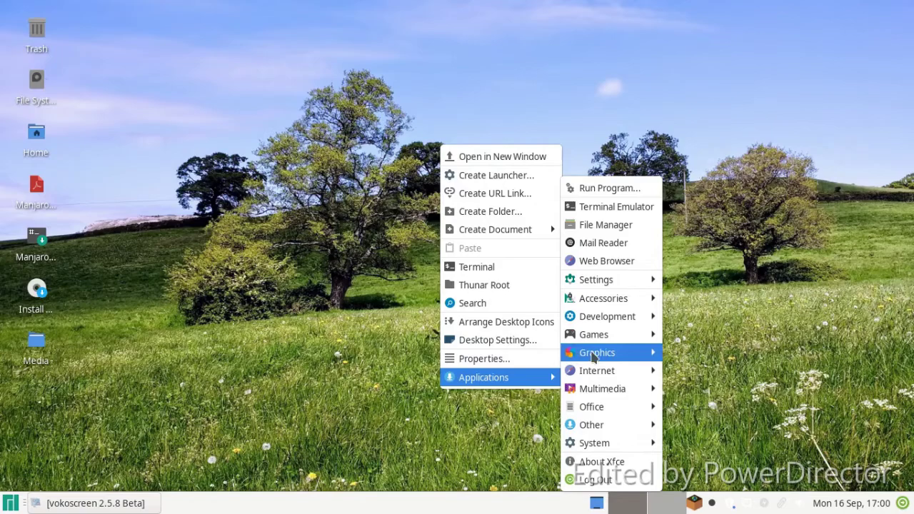
{"action": "mouse_move", "coordinate": [600, 409]}
{"action": "left_click", "coordinate": [735, 462]}
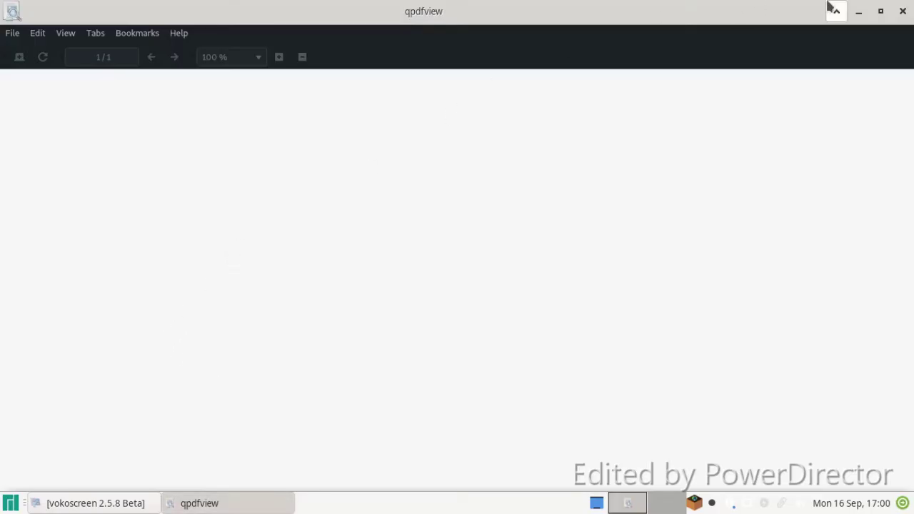
{"action": "left_click", "coordinate": [903, 11]}
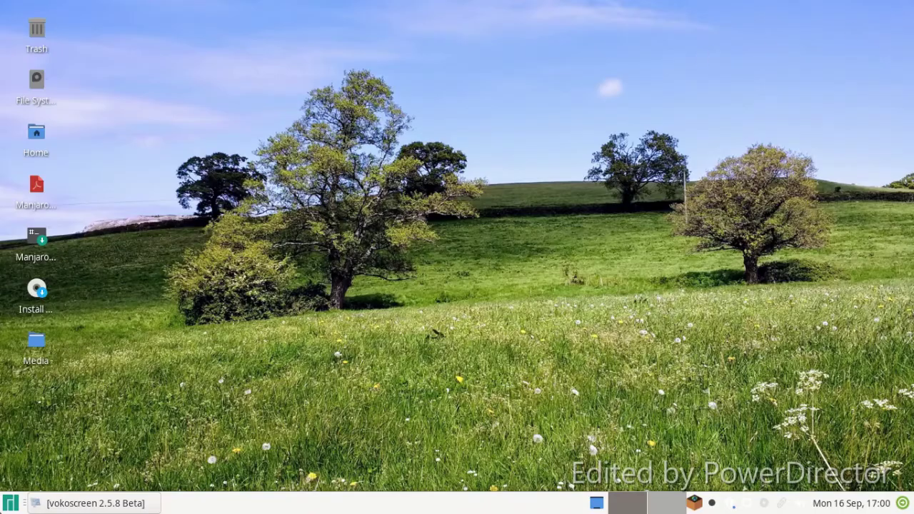
Step: Change the desktop wallpaper to the light grey Manjaro image with the icon pattern and close the desktop settings
{"action": "key", "text": "super"}
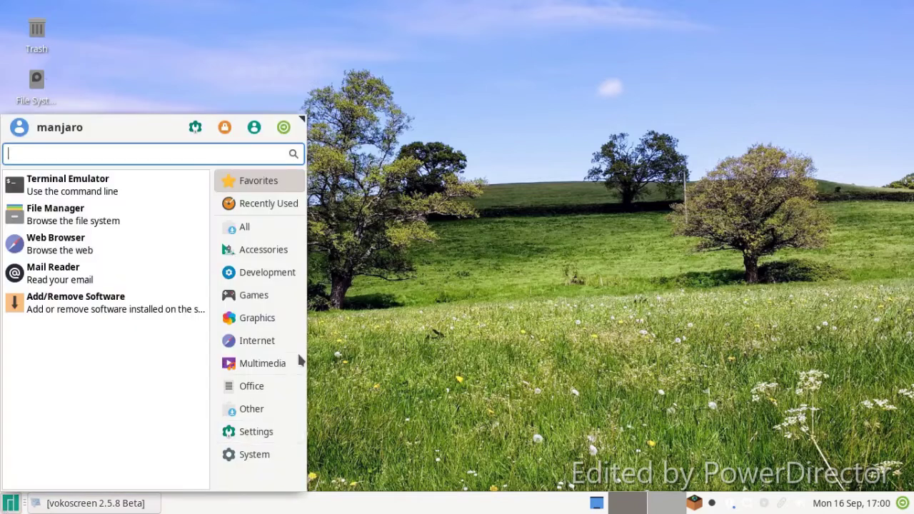
{"action": "left_click", "coordinate": [338, 357]}
{"action": "right_click", "coordinate": [314, 253]}
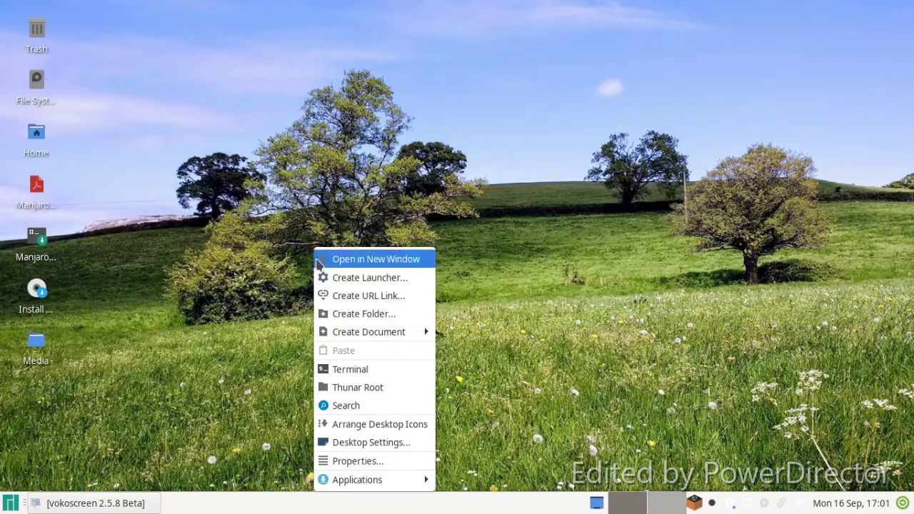
{"action": "left_click", "coordinate": [357, 440]}
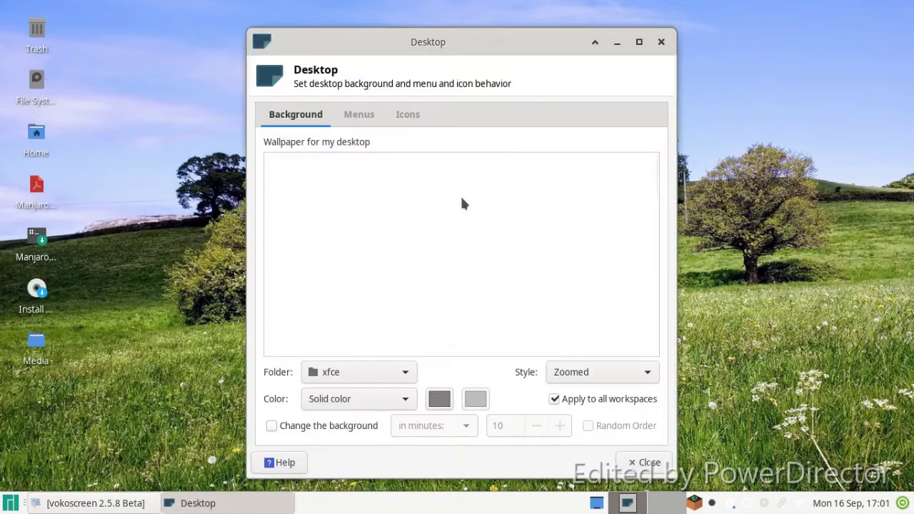
{"action": "scroll", "coordinate": [463, 208], "scroll_direction": "down", "scroll_amount": 1}
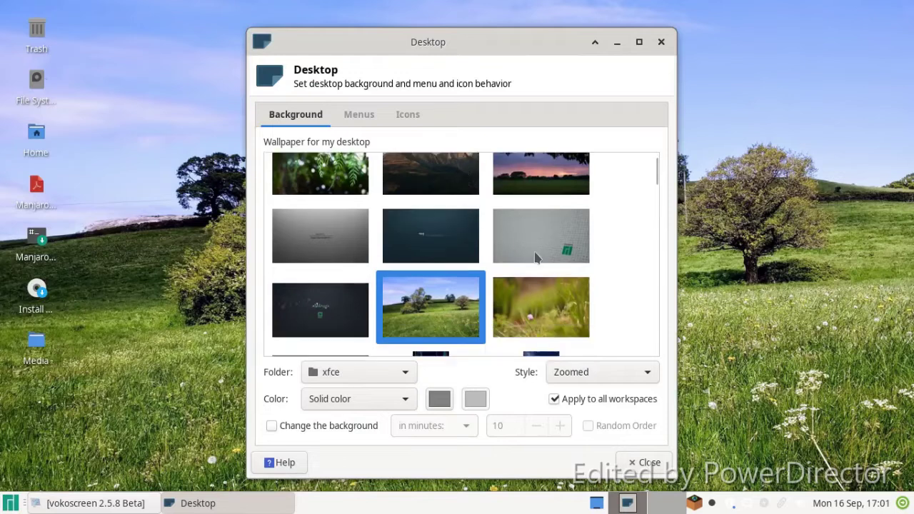
{"action": "scroll", "coordinate": [537, 257], "scroll_direction": "down", "scroll_amount": 2}
{"action": "left_click", "coordinate": [586, 172]}
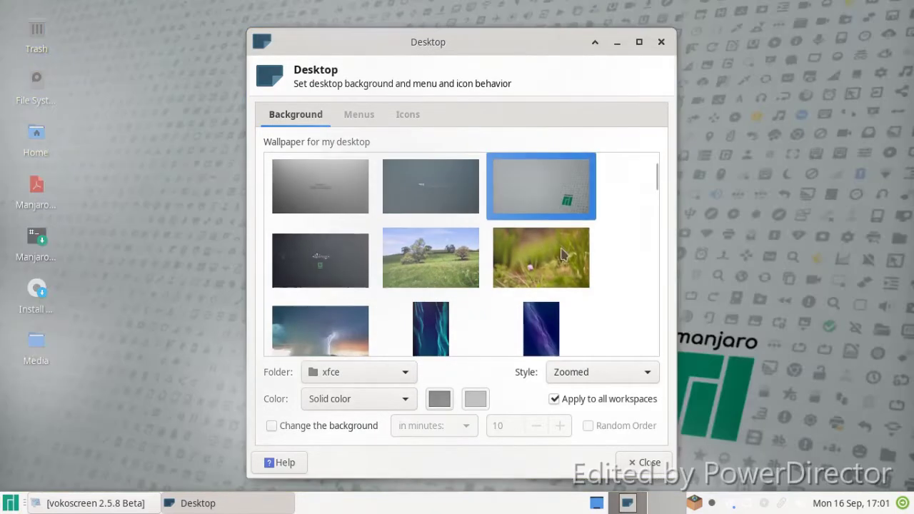
{"action": "left_click", "coordinate": [642, 462]}
Step: Look through the settings overview and the Window Manager style options, and close the window
{"action": "left_click", "coordinate": [10, 504]}
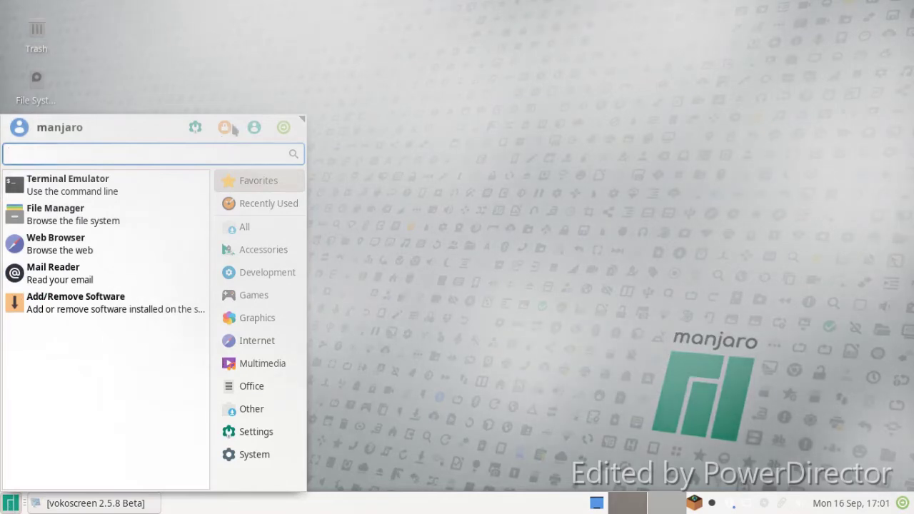
{"action": "left_click", "coordinate": [196, 127]}
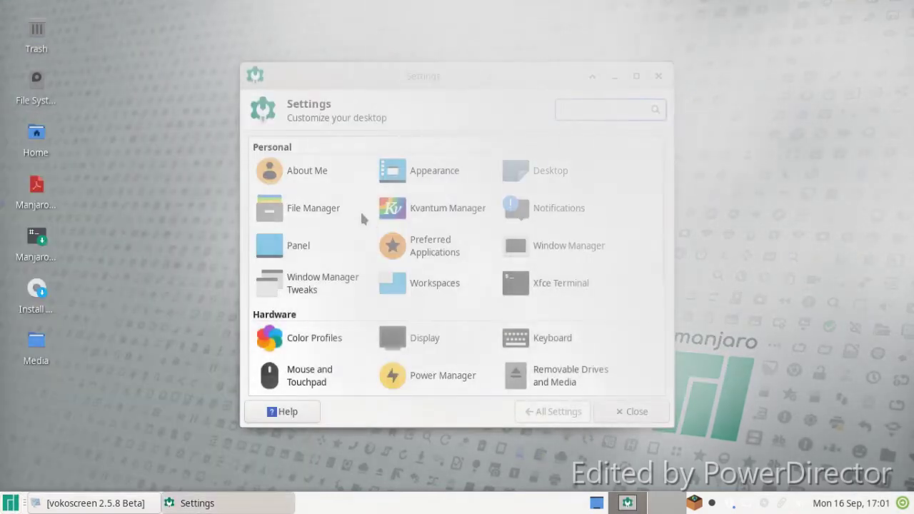
{"action": "scroll", "coordinate": [362, 219], "scroll_direction": "down", "scroll_amount": 2}
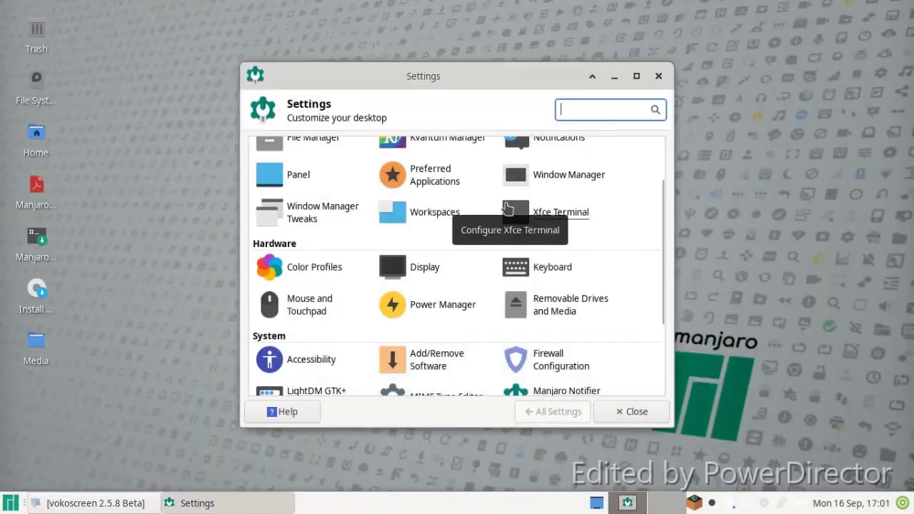
{"action": "scroll", "coordinate": [506, 207], "scroll_direction": "down", "scroll_amount": 1}
{"action": "scroll", "coordinate": [504, 210], "scroll_direction": "up", "scroll_amount": 3}
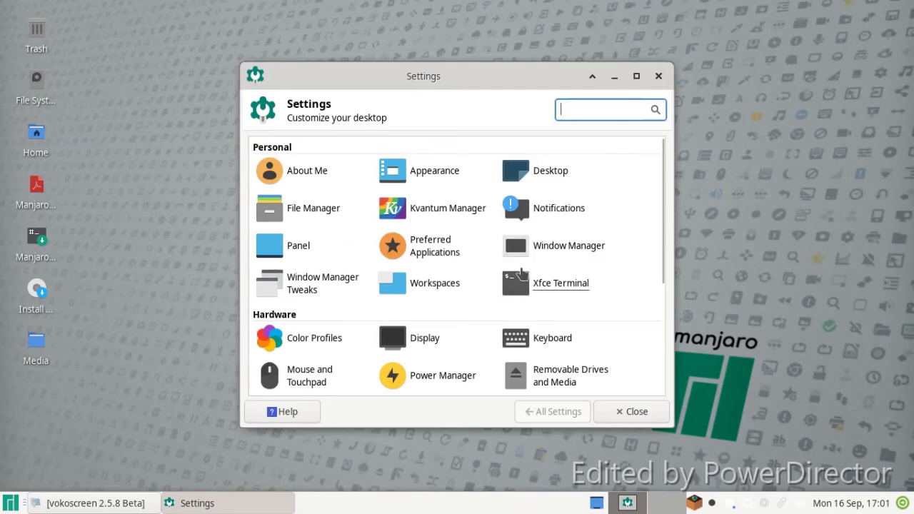
{"action": "left_click", "coordinate": [546, 250]}
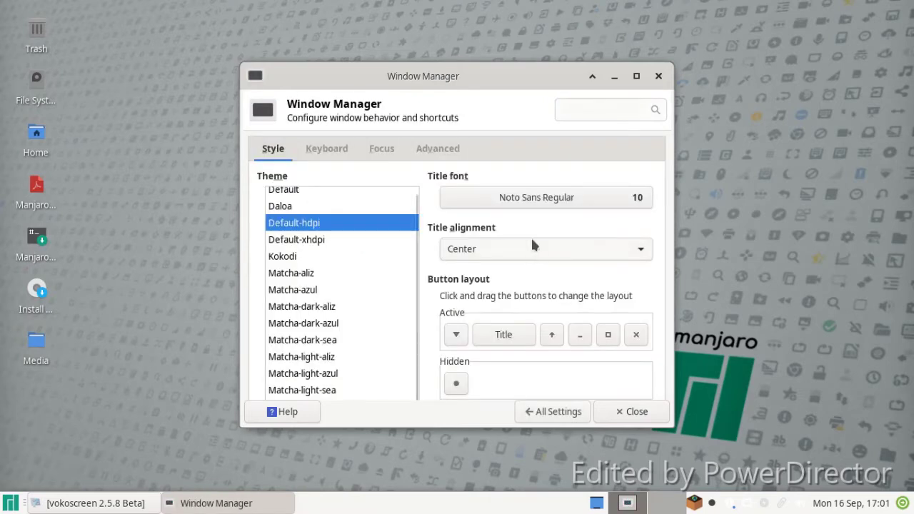
{"action": "left_click", "coordinate": [660, 74]}
Step: Browse the full list of Settings applications in the applications menu and close the menu
{"action": "left_click", "coordinate": [8, 503]}
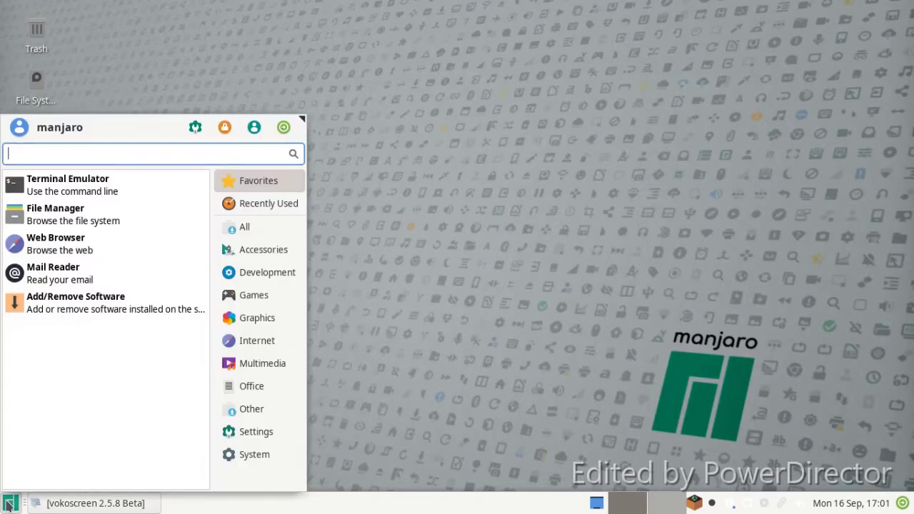
{"action": "left_click", "coordinate": [246, 437]}
{"action": "scroll", "coordinate": [157, 333], "scroll_direction": "down", "scroll_amount": 8}
{"action": "scroll", "coordinate": [195, 323], "scroll_direction": "down", "scroll_amount": 7}
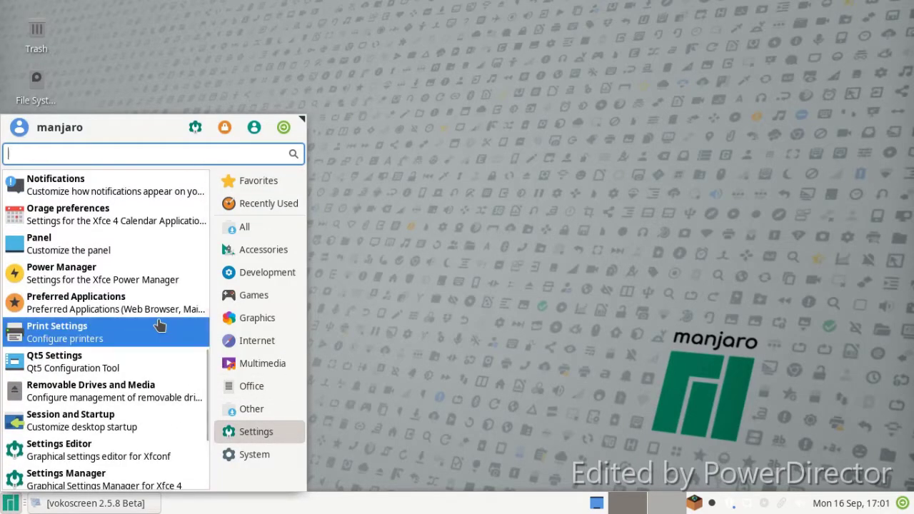
{"action": "scroll", "coordinate": [160, 326], "scroll_direction": "down", "scroll_amount": 3}
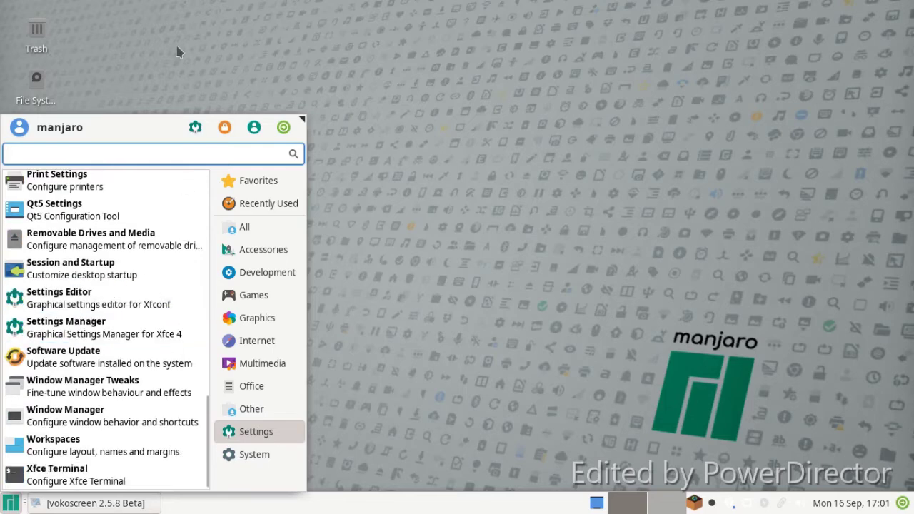
{"action": "left_click", "coordinate": [160, 326]}
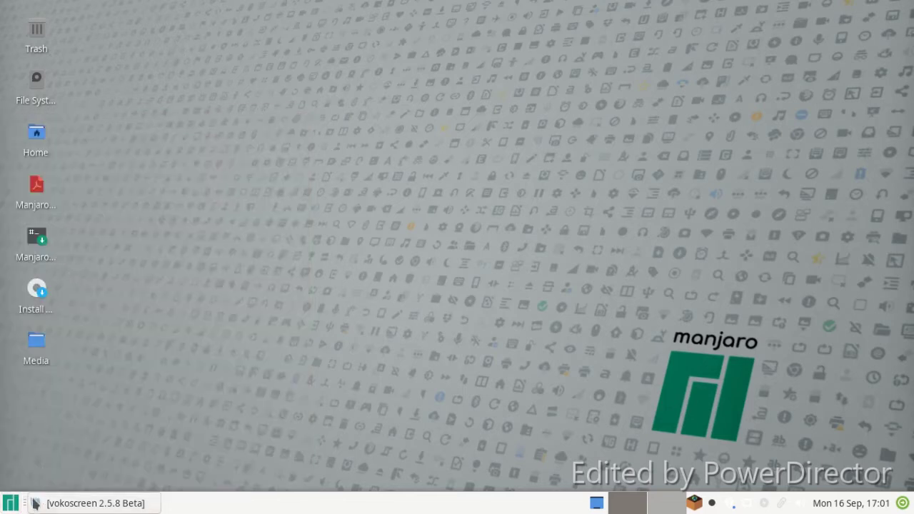
Step: Enlarge the applications menu in width and height by its corner and close it
{"action": "left_click", "coordinate": [10, 505]}
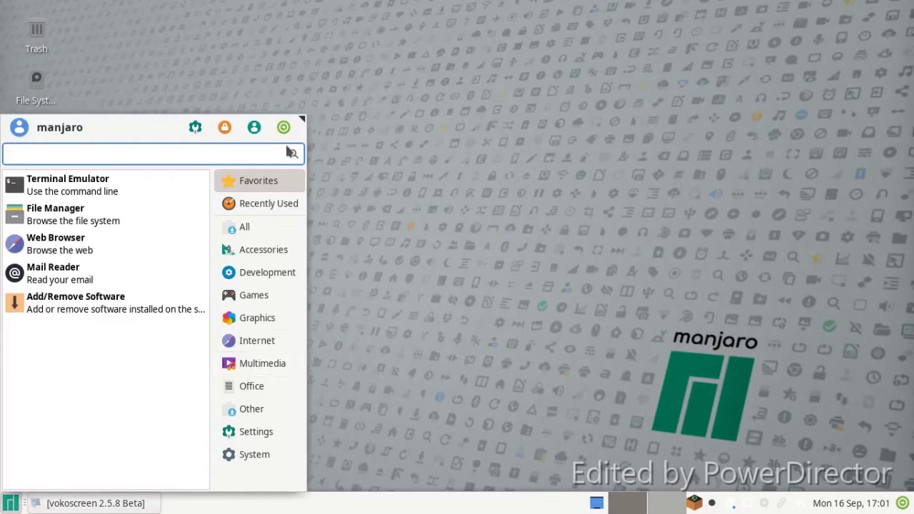
{"action": "left_click_drag", "start_coordinate": [302, 120], "coordinate": [430, 91]}
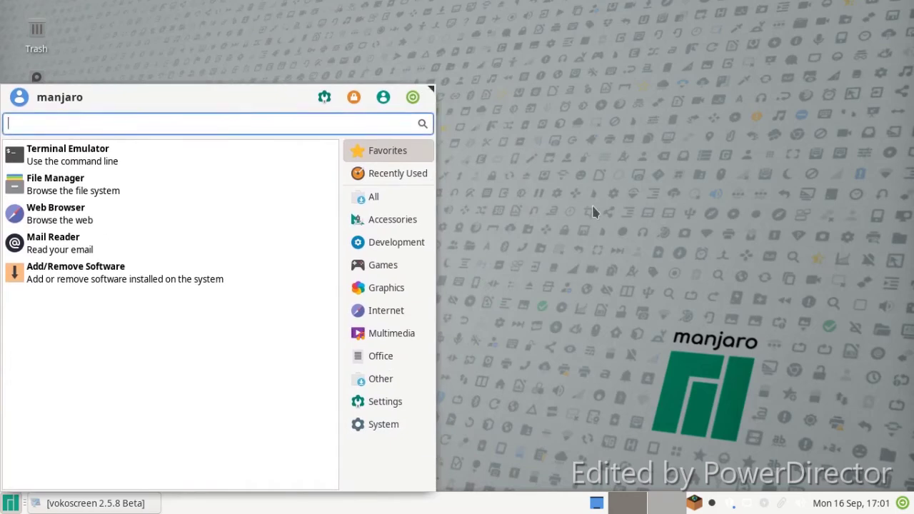
{"action": "left_click", "coordinate": [592, 205]}
Step: Set the mode of Panel 0 to Vertical in the panel preferences and try the applications menu from it
{"action": "right_click", "coordinate": [374, 509]}
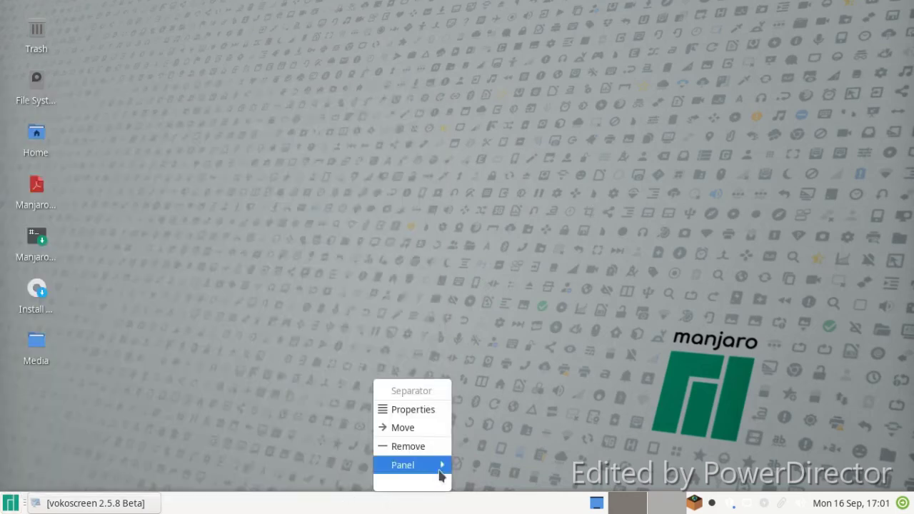
{"action": "mouse_move", "coordinate": [440, 479]}
{"action": "left_click", "coordinate": [507, 412]}
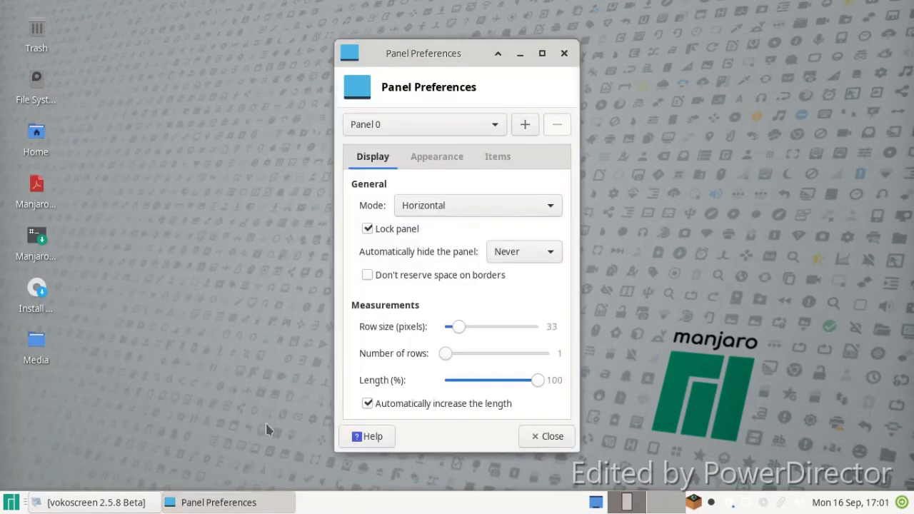
{"action": "left_click", "coordinate": [446, 206]}
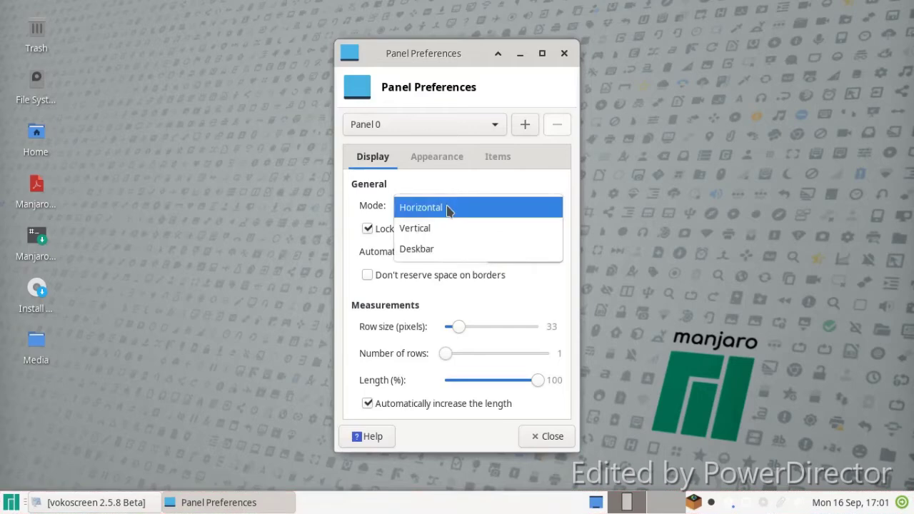
{"action": "left_click", "coordinate": [447, 227]}
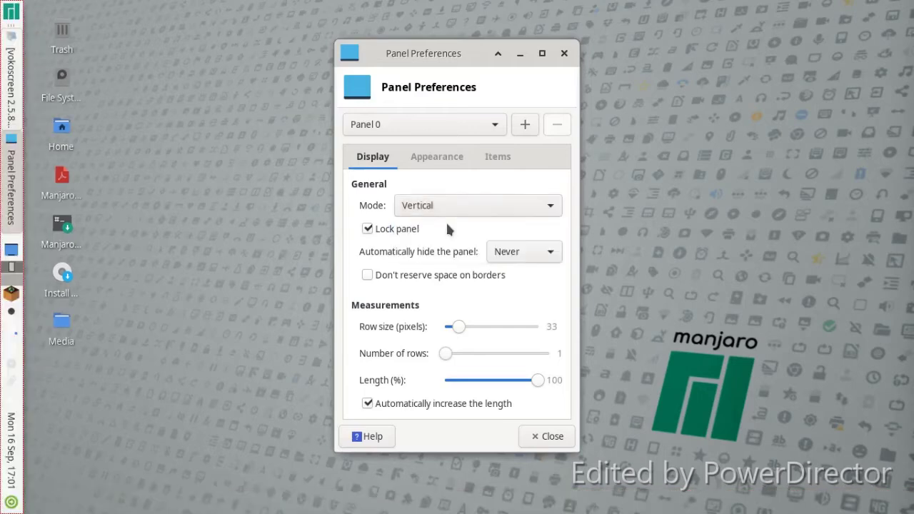
{"action": "left_click", "coordinate": [12, 11]}
{"action": "left_click", "coordinate": [383, 406]}
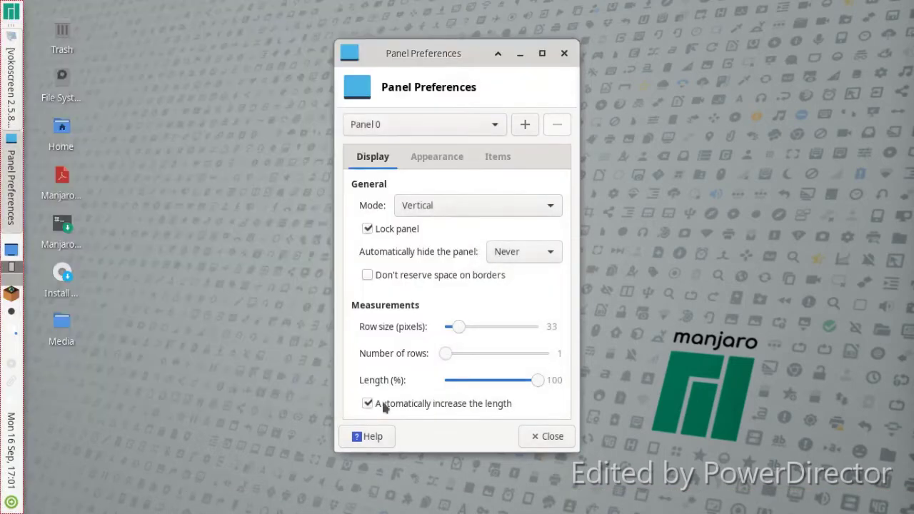
Step: Look at the background style choices in the panel's appearance options and close the panel preferences
{"action": "left_click", "coordinate": [460, 162]}
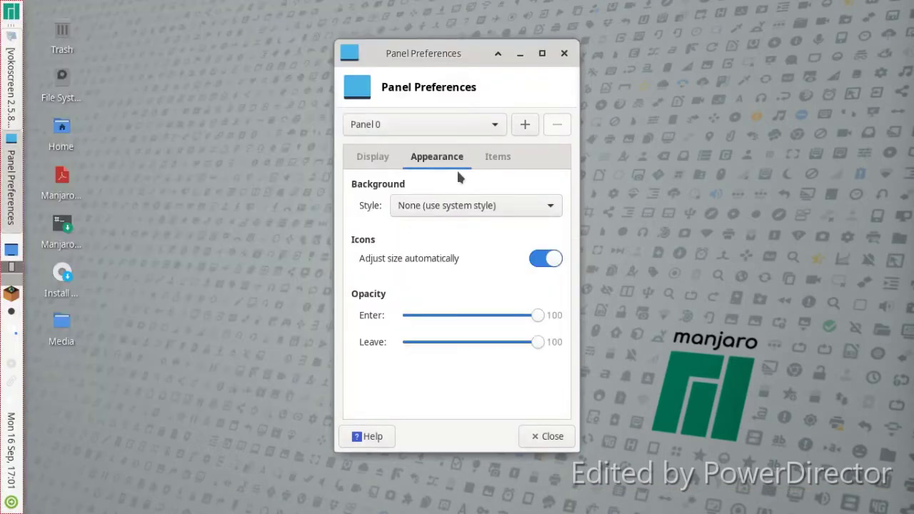
{"action": "left_click", "coordinate": [455, 207]}
{"action": "left_click", "coordinate": [454, 207]}
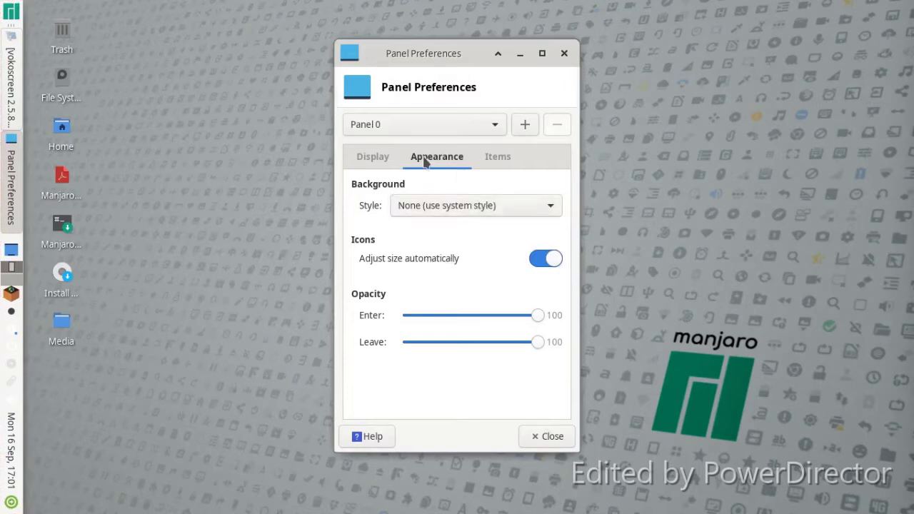
{"action": "left_click", "coordinate": [548, 436]}
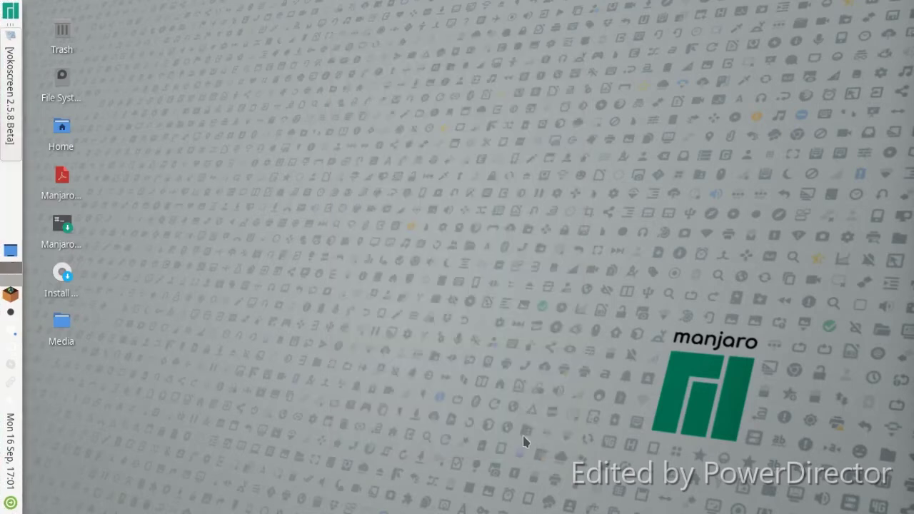
Step: Apply the Matcha-dark-azul appearance style after trying Matcha-light-sea, preview it in the applications menu and close the settings
{"action": "left_click", "coordinate": [15, 20]}
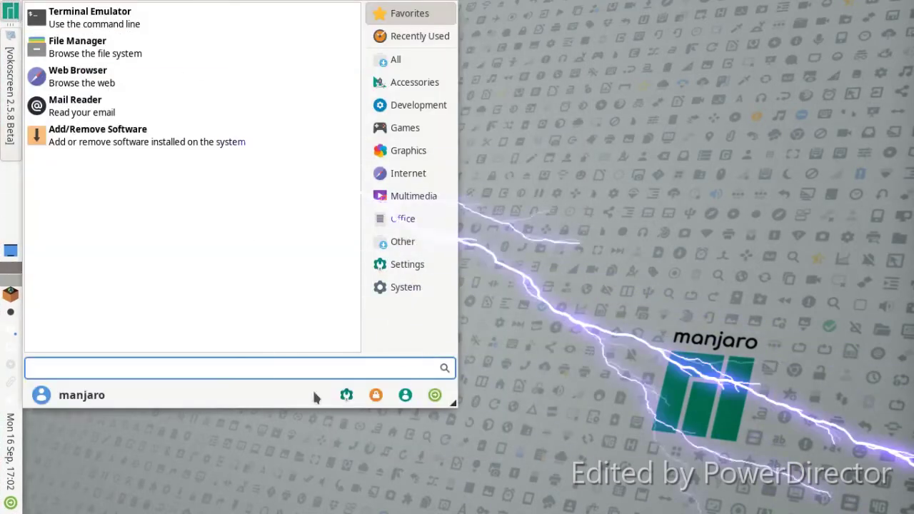
{"action": "left_click", "coordinate": [347, 393]}
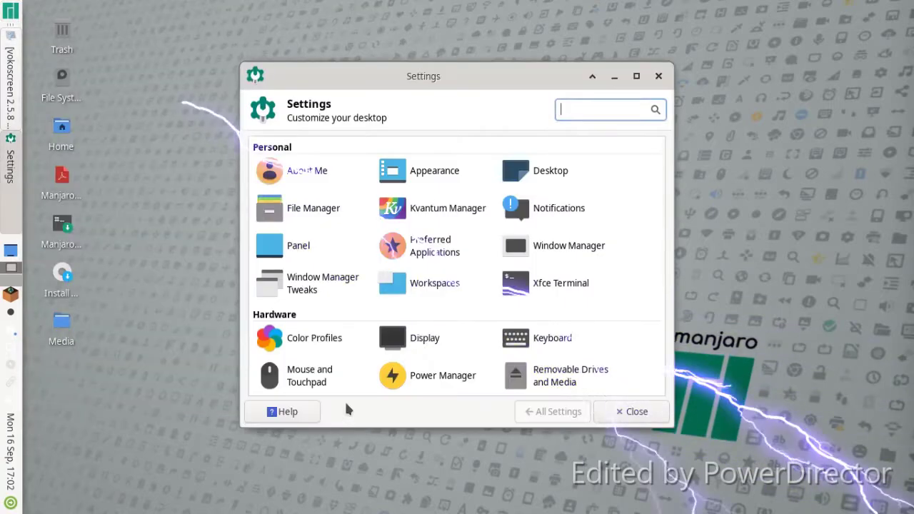
{"action": "left_click", "coordinate": [415, 176]}
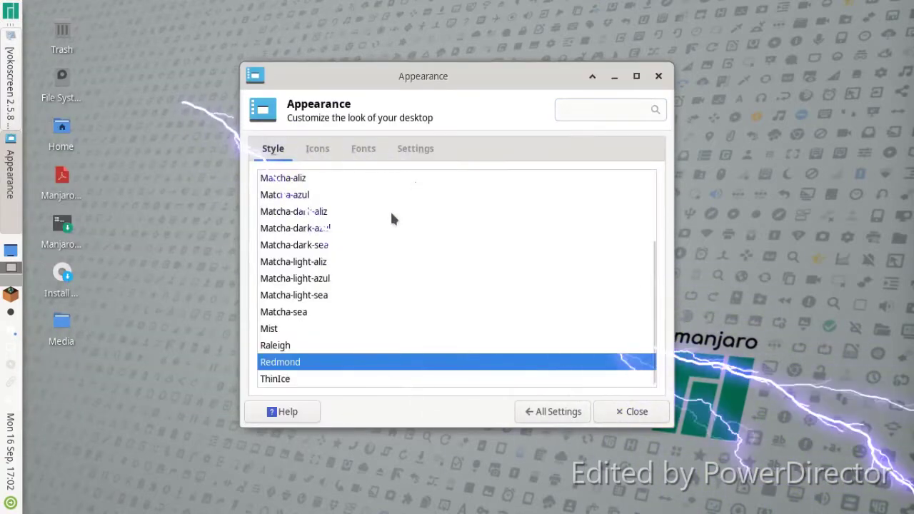
{"action": "left_click", "coordinate": [296, 296]}
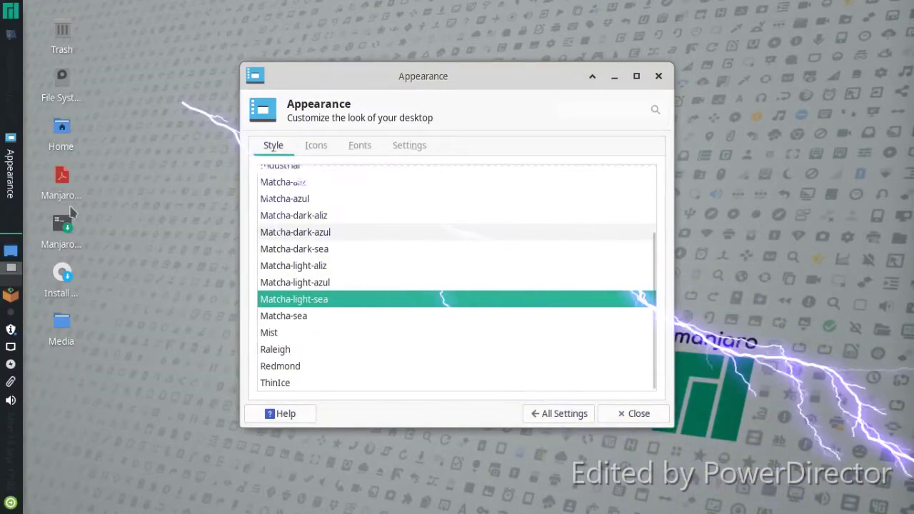
{"action": "left_click", "coordinate": [285, 233]}
{"action": "left_click", "coordinate": [11, 12]}
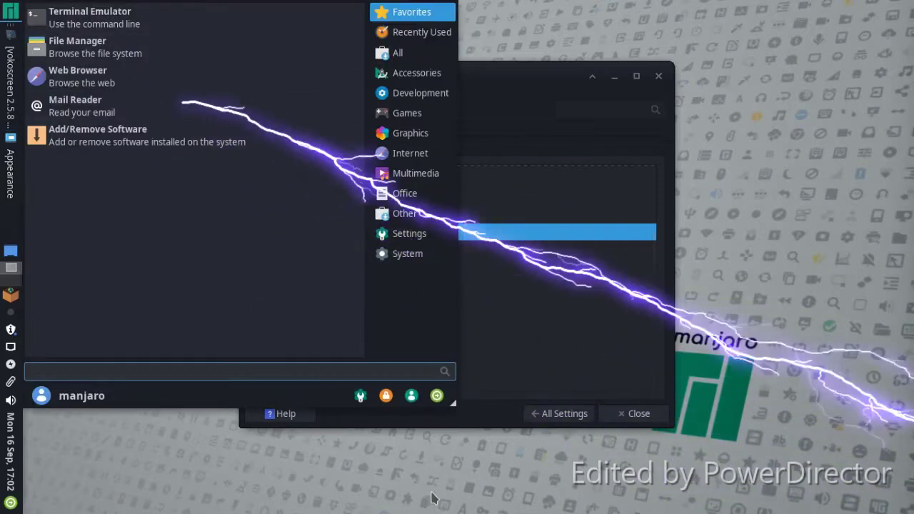
{"action": "key", "text": "Escape"}
{"action": "left_click", "coordinate": [633, 414]}
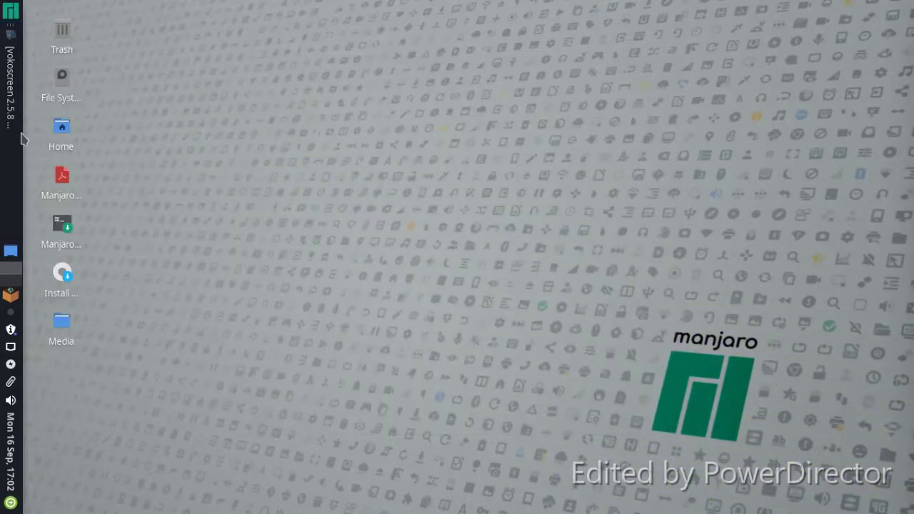
Step: Open the properties of the separator on the vertical panel and close them
{"action": "left_click", "coordinate": [10, 90]}
{"action": "left_click", "coordinate": [175, 279]}
{"action": "right_click", "coordinate": [8, 192]}
{"action": "left_click", "coordinate": [59, 236]}
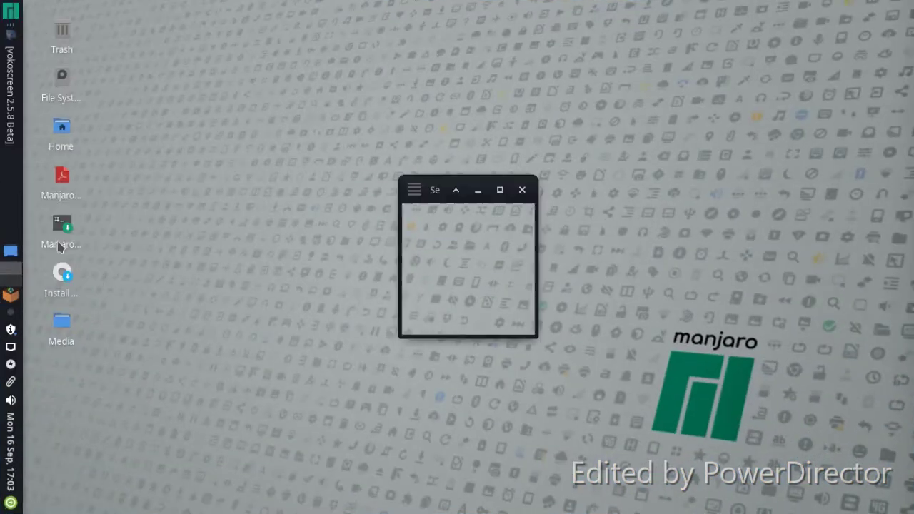
{"action": "left_click", "coordinate": [504, 323]}
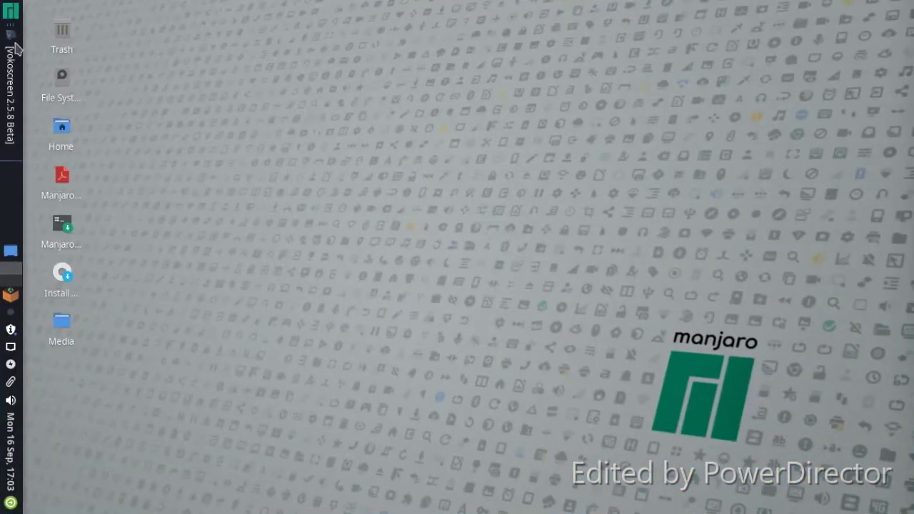
Step: Check the applications menu, set the wallpaper to the dark teal Manjaro logo image and close the desktop settings
{"action": "left_click", "coordinate": [11, 12]}
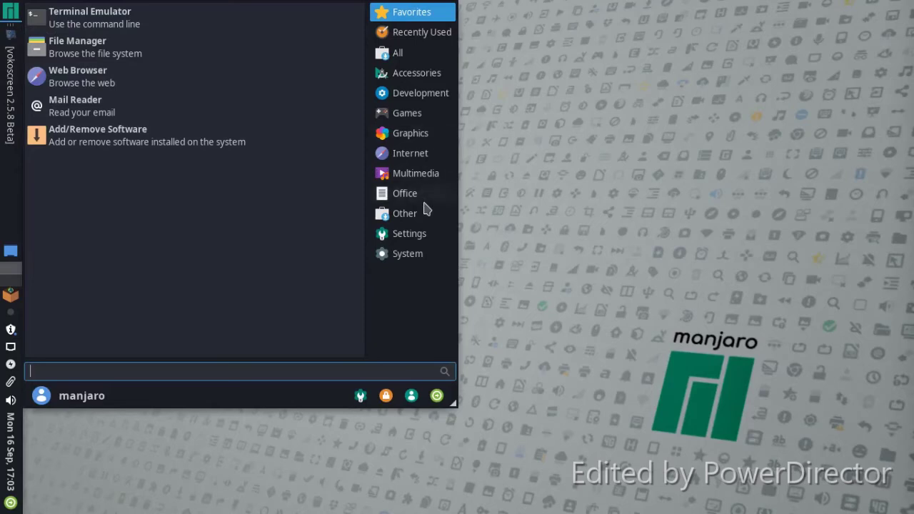
{"action": "left_click", "coordinate": [504, 264]}
{"action": "right_click", "coordinate": [472, 163]}
{"action": "left_click", "coordinate": [502, 384]}
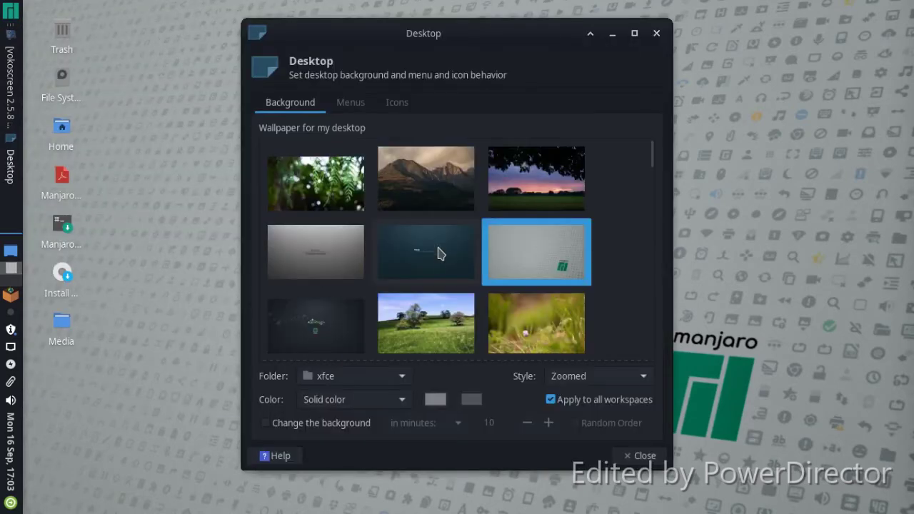
{"action": "left_click", "coordinate": [439, 259]}
{"action": "left_click", "coordinate": [643, 456]}
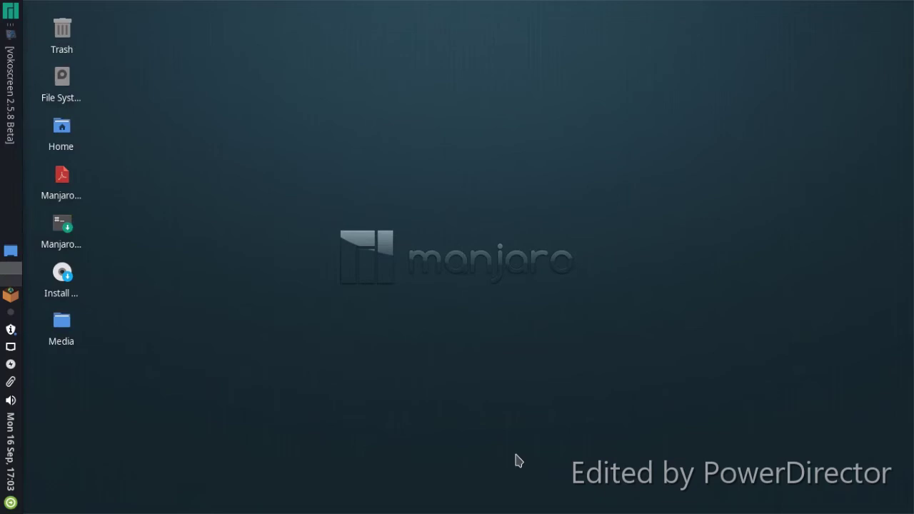
Step: Open the preferences of the vertical panel and set its mode to Horizontal
{"action": "right_click", "coordinate": [3, 181]}
{"action": "mouse_move", "coordinate": [62, 280]}
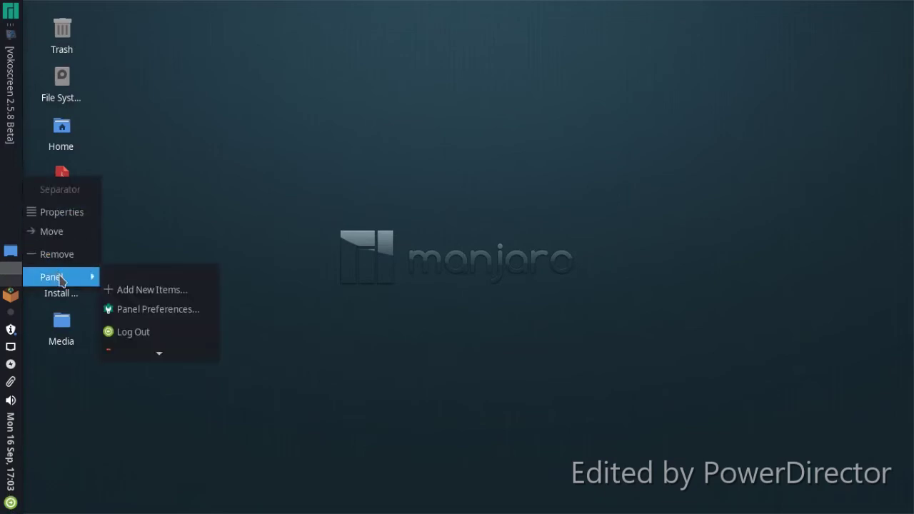
{"action": "left_click", "coordinate": [154, 309]}
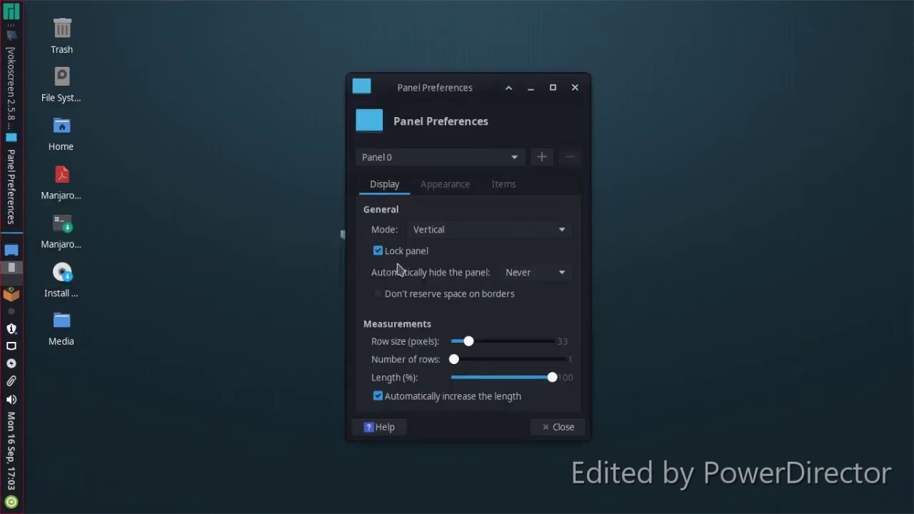
{"action": "left_click", "coordinate": [430, 239]}
{"action": "left_click", "coordinate": [440, 214]}
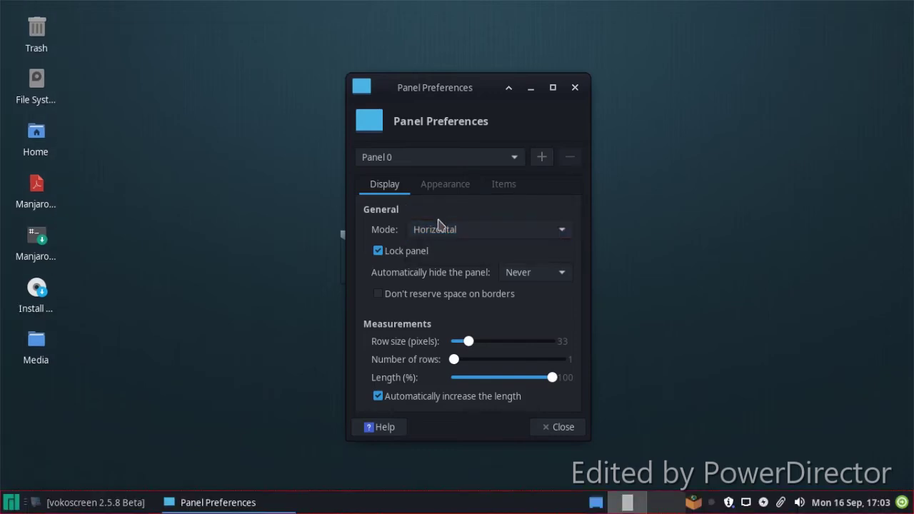
Step: Try the Deskbar and Vertical modes for the panel and return it to Horizontal
{"action": "left_click", "coordinate": [435, 231]}
{"action": "left_click", "coordinate": [435, 271]}
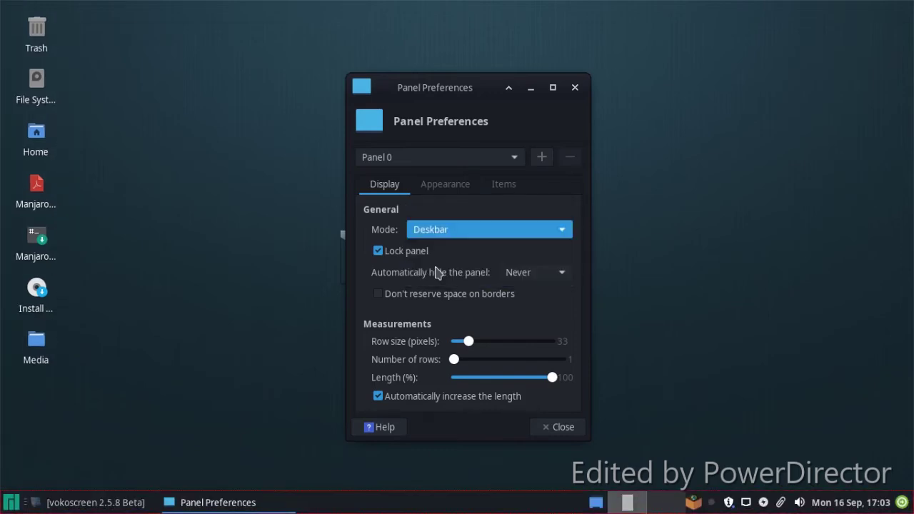
{"action": "left_click", "coordinate": [437, 234]}
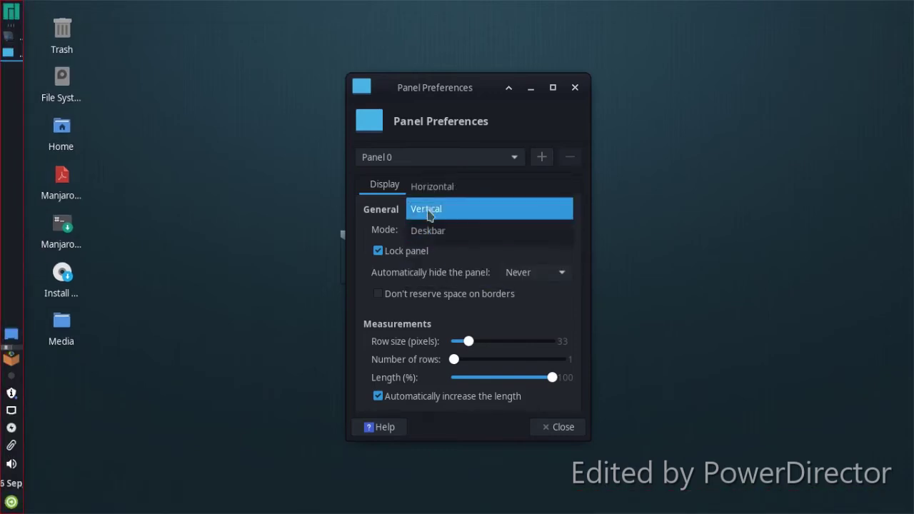
{"action": "left_click", "coordinate": [427, 207]}
{"action": "left_click", "coordinate": [430, 230]}
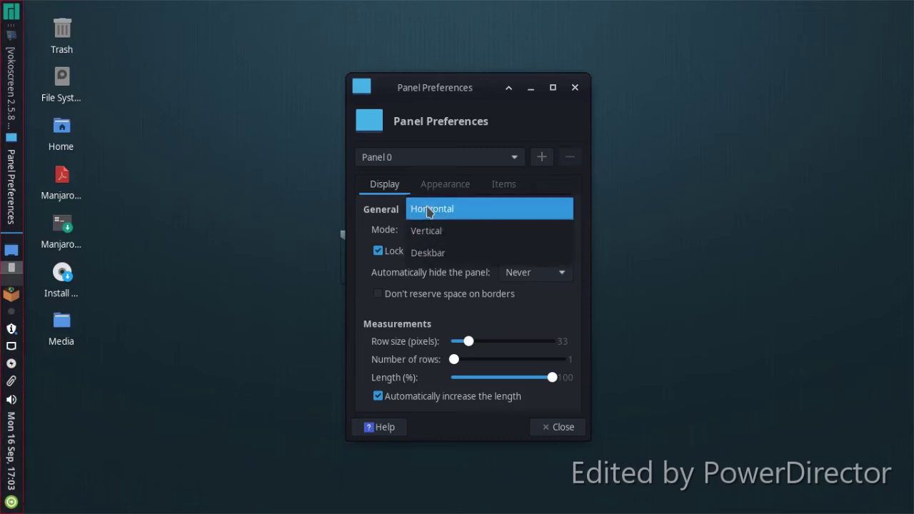
{"action": "left_click", "coordinate": [430, 209]}
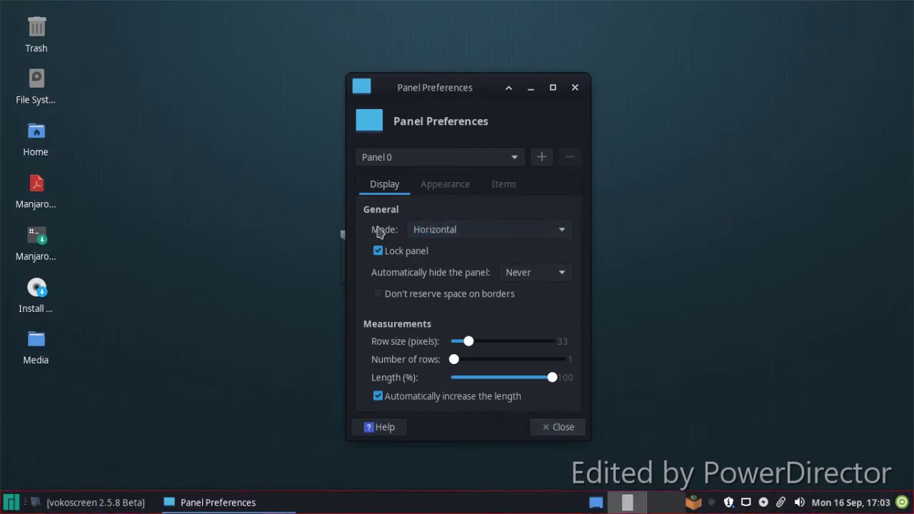
Step: Lower the panel's opacity to 47 on enter and 44 on leave, and close the panel preferences
{"action": "left_click", "coordinate": [429, 187]}
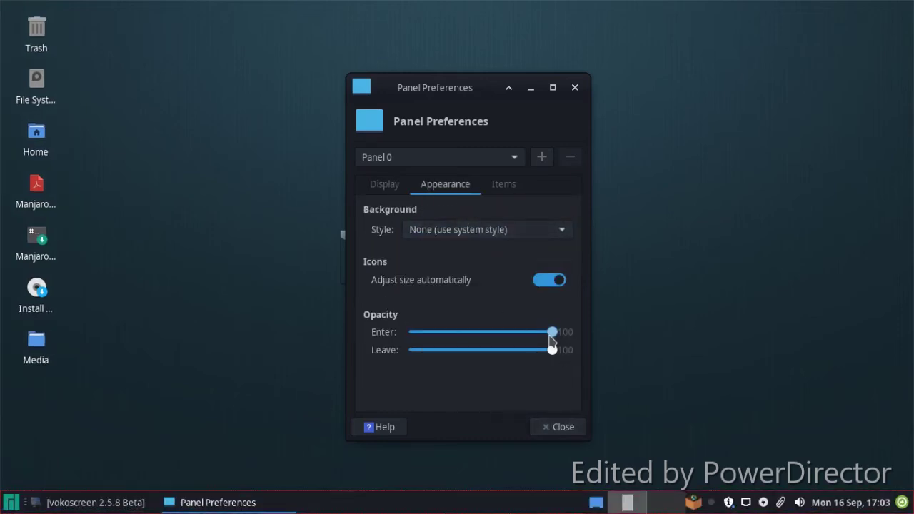
{"action": "left_click_drag", "start_coordinate": [535, 340], "coordinate": [451, 350]}
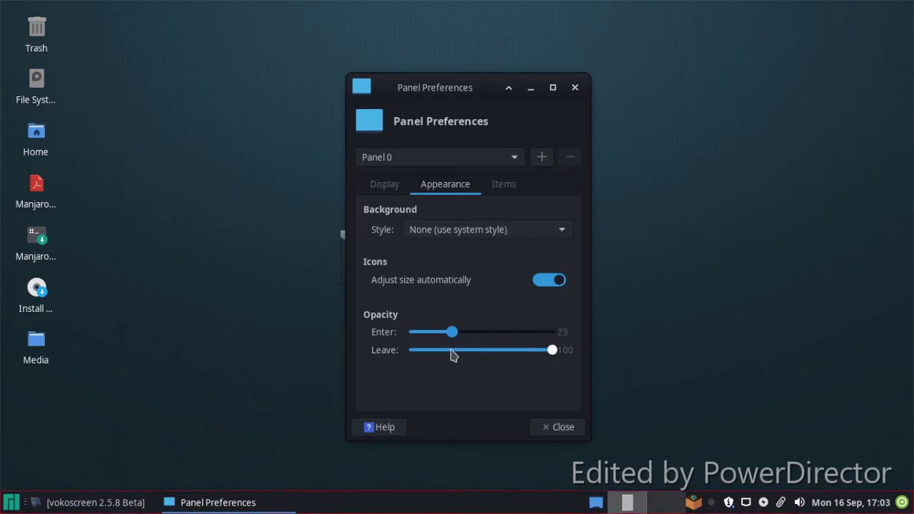
{"action": "left_click_drag", "start_coordinate": [552, 357], "coordinate": [472, 366]}
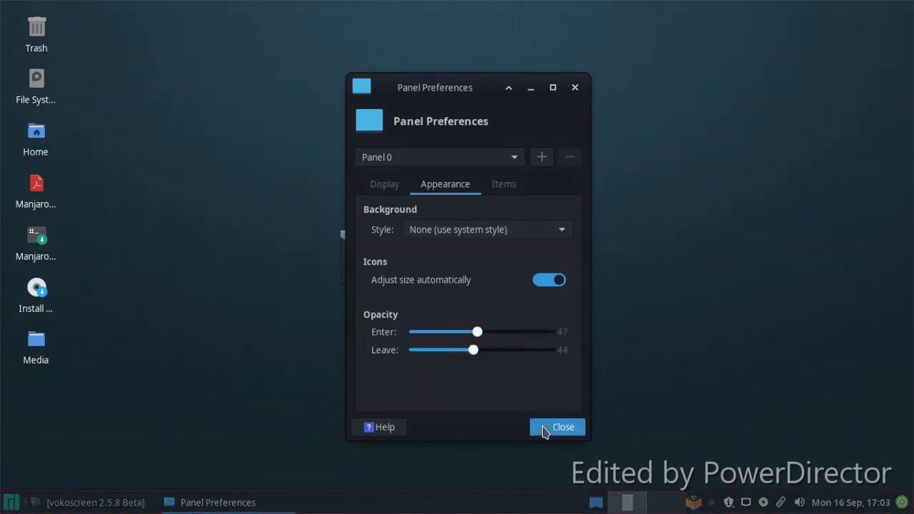
{"action": "left_click", "coordinate": [558, 427]}
Step: Launch Htop from the System applications, look at the running processes and close its terminal window
{"action": "left_click", "coordinate": [5, 502]}
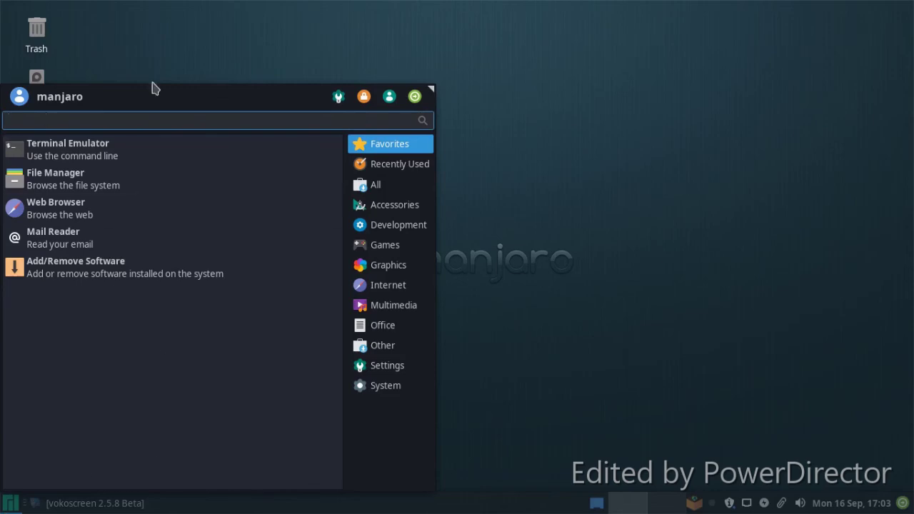
{"action": "left_click", "coordinate": [379, 387]}
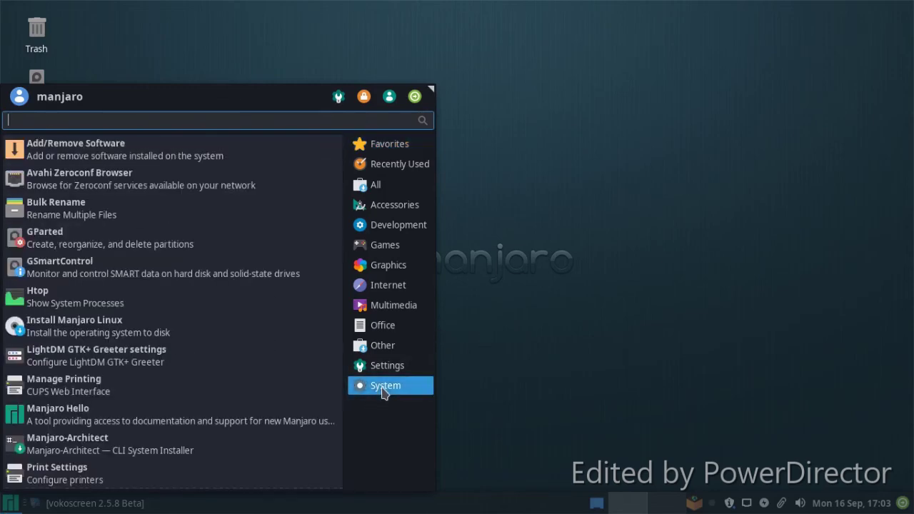
{"action": "scroll", "coordinate": [259, 305], "scroll_direction": "down", "scroll_amount": 3}
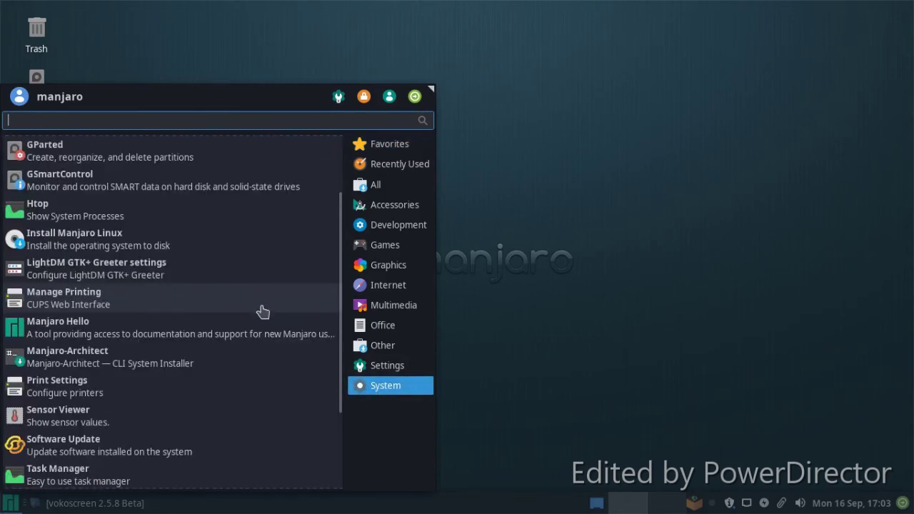
{"action": "left_click", "coordinate": [210, 218]}
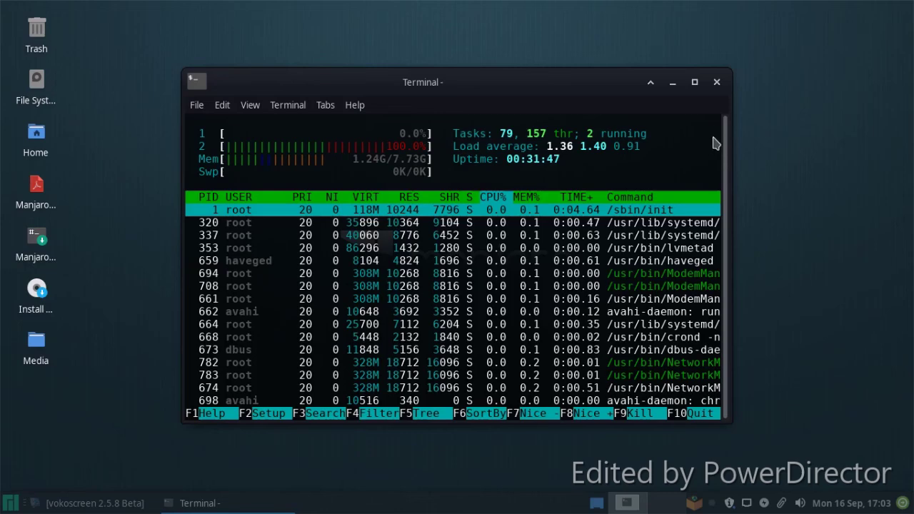
{"action": "left_click", "coordinate": [718, 85]}
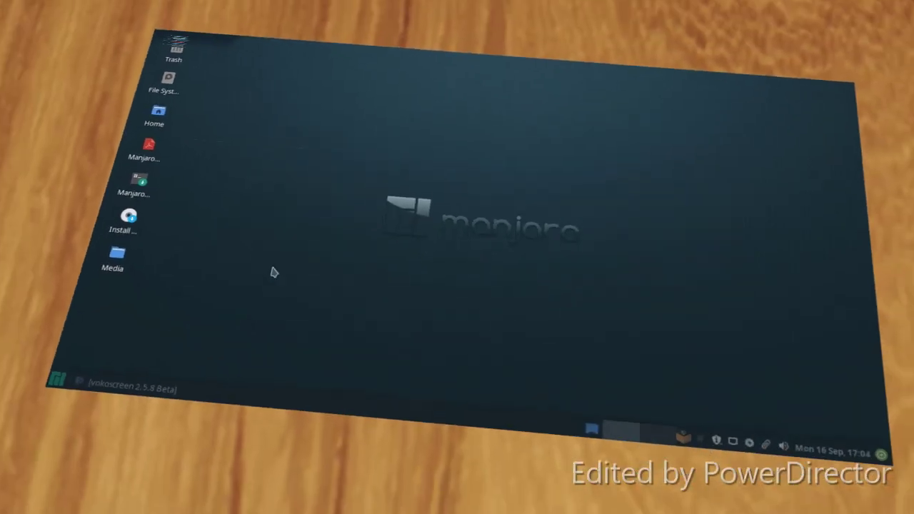